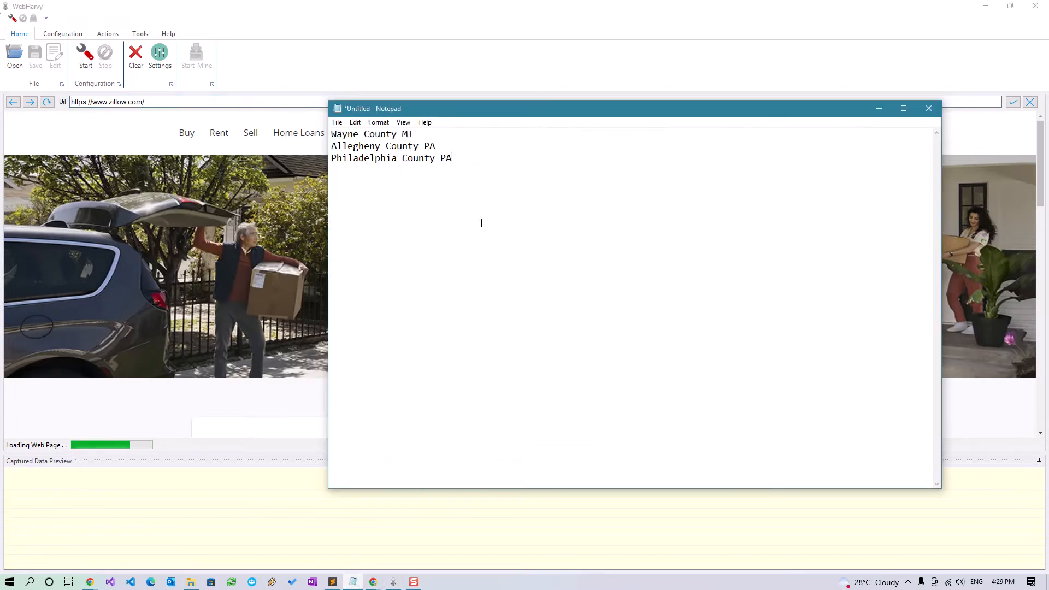
Copy 'Wayne County MI' from the Notepad county list into WebHarvy's Zillow search and run it
drag(468, 159, 330, 135)
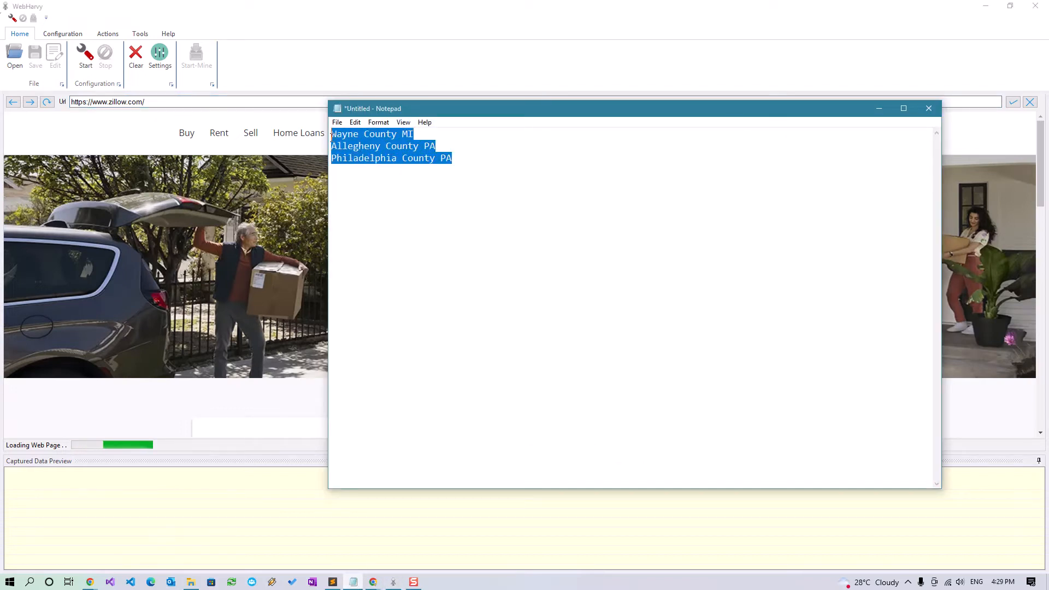
click(370, 137)
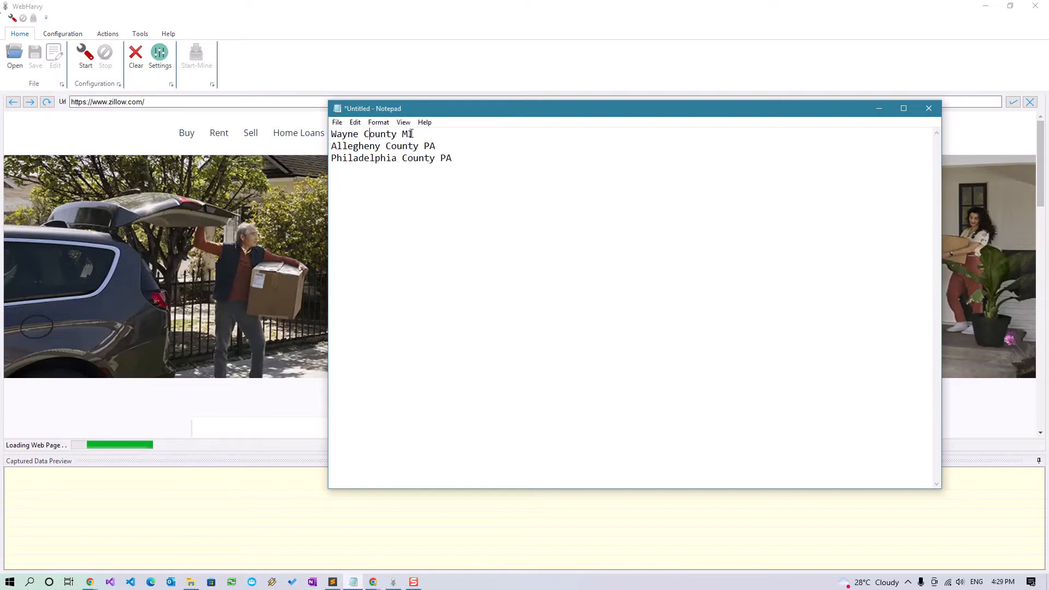
triple_click(459, 133)
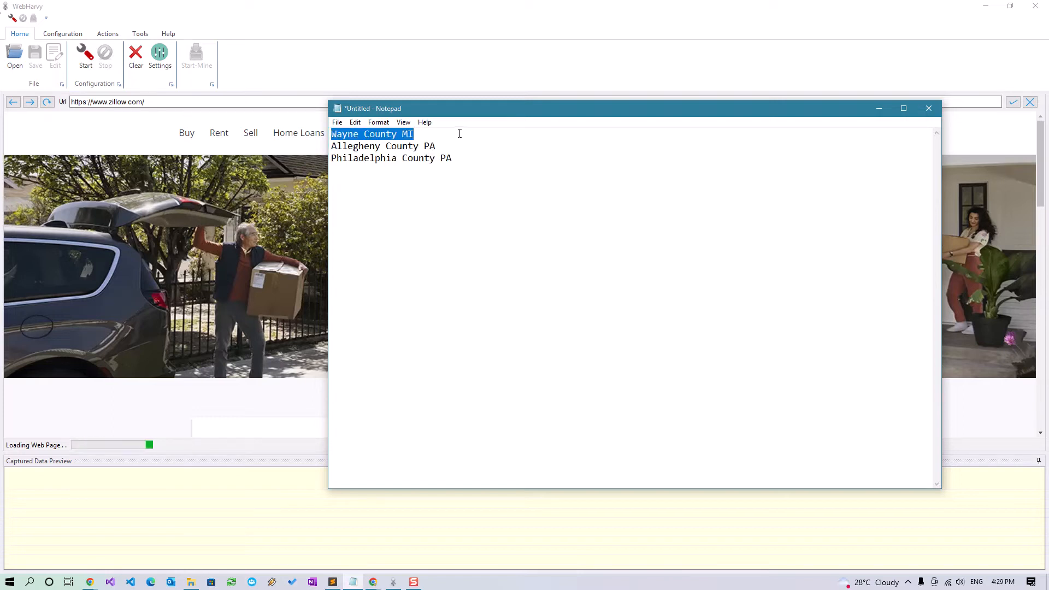
key(ctrl+c)
key(alt+Tab)
click(430, 250)
key(ctrl+v)
click(686, 252)
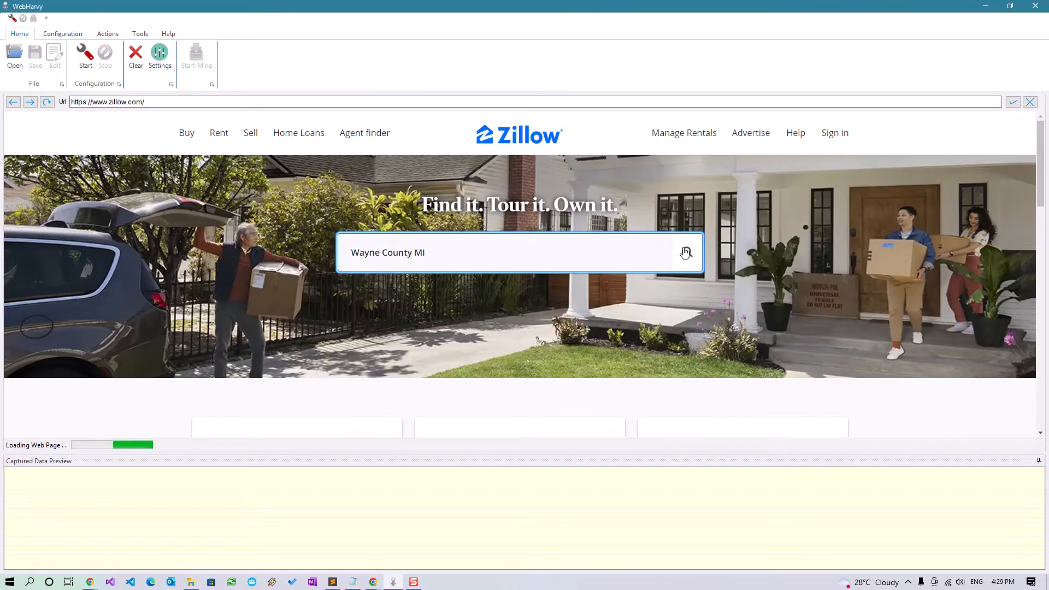
Switch the Wayne County MI results from homes for sale to Sold listings
click(530, 318)
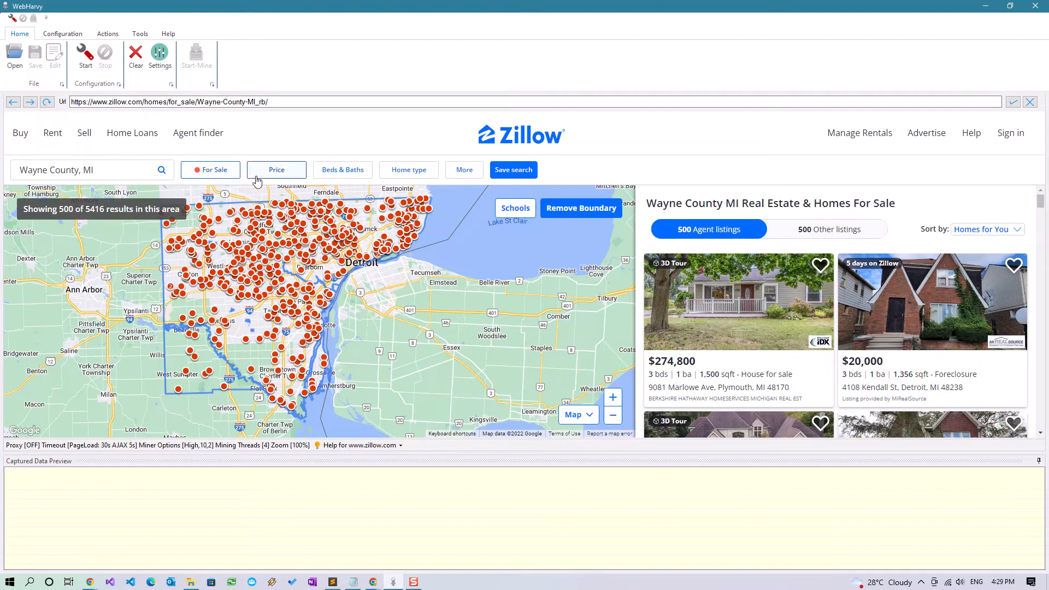
click(215, 171)
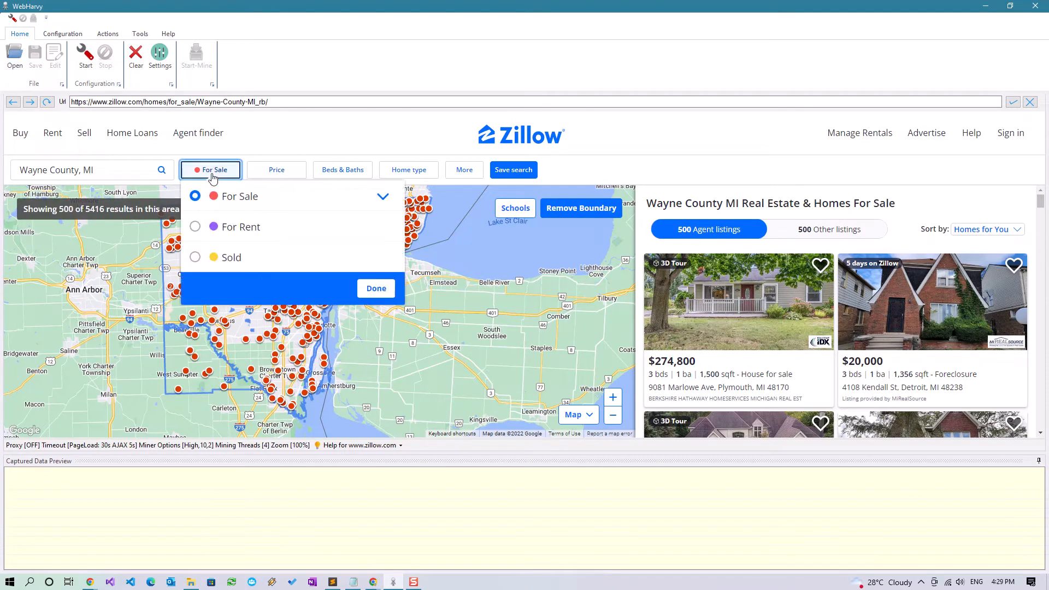
click(195, 258)
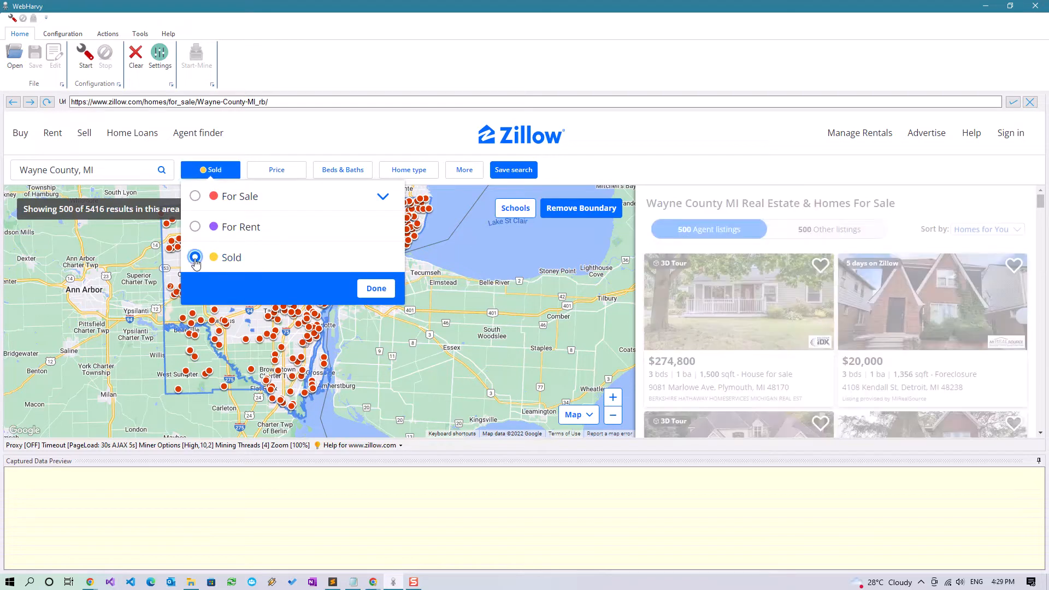
click(365, 288)
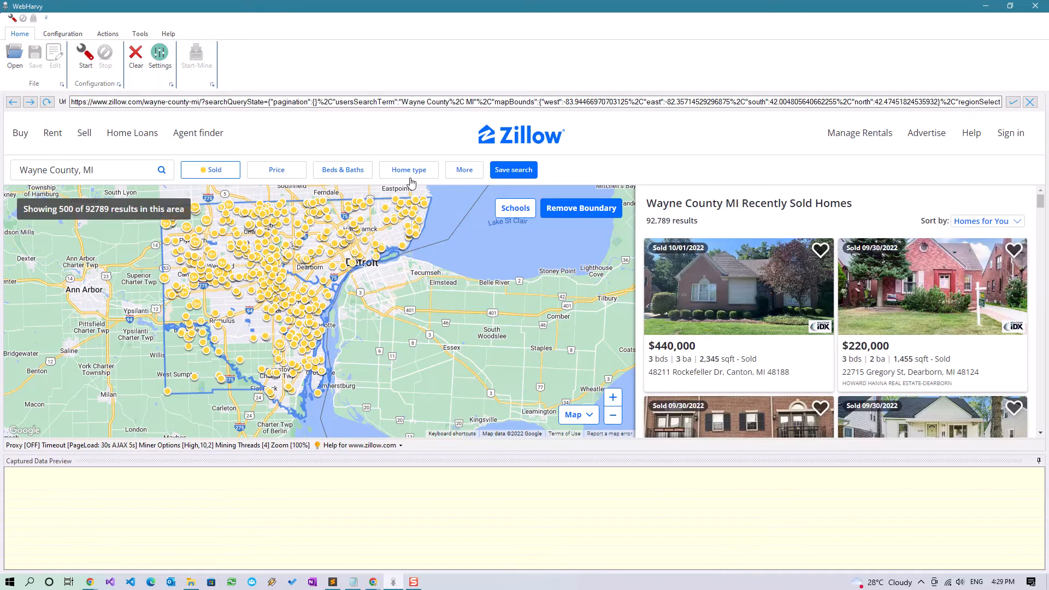
click(408, 172)
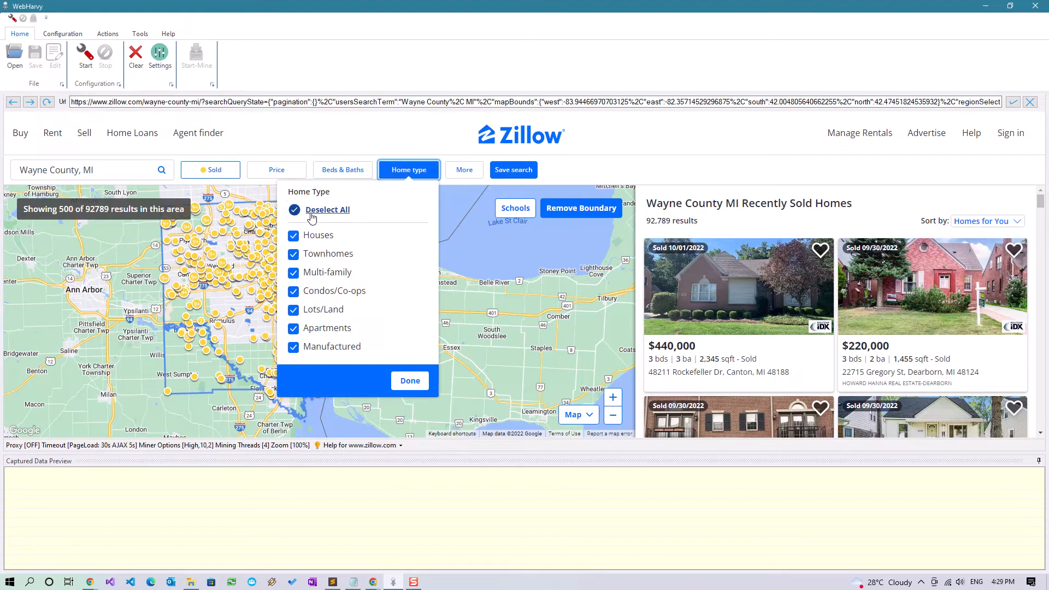
Restrict the home type filter to Lots/Land only
click(311, 216)
click(294, 311)
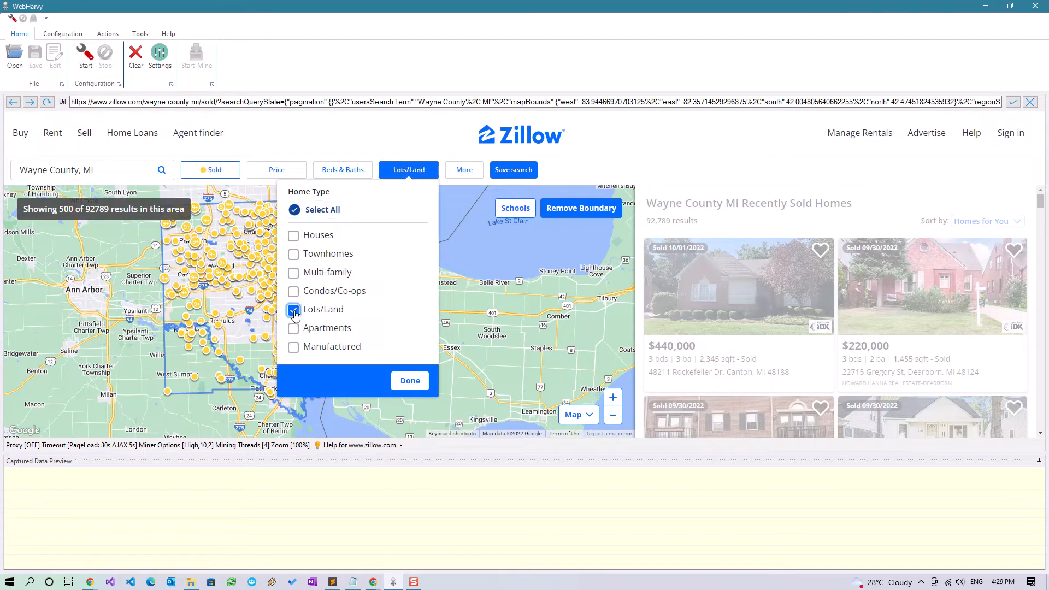
click(408, 383)
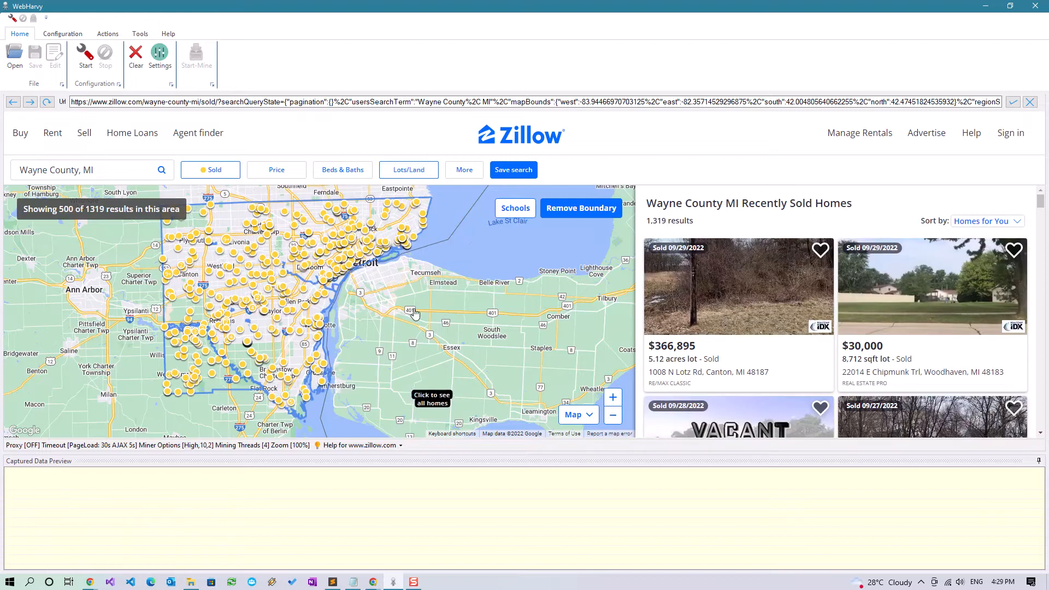
Set Sold In Last to 6 months in the More filters, leaving 249 results
click(461, 171)
scroll(339, 350, down, 4)
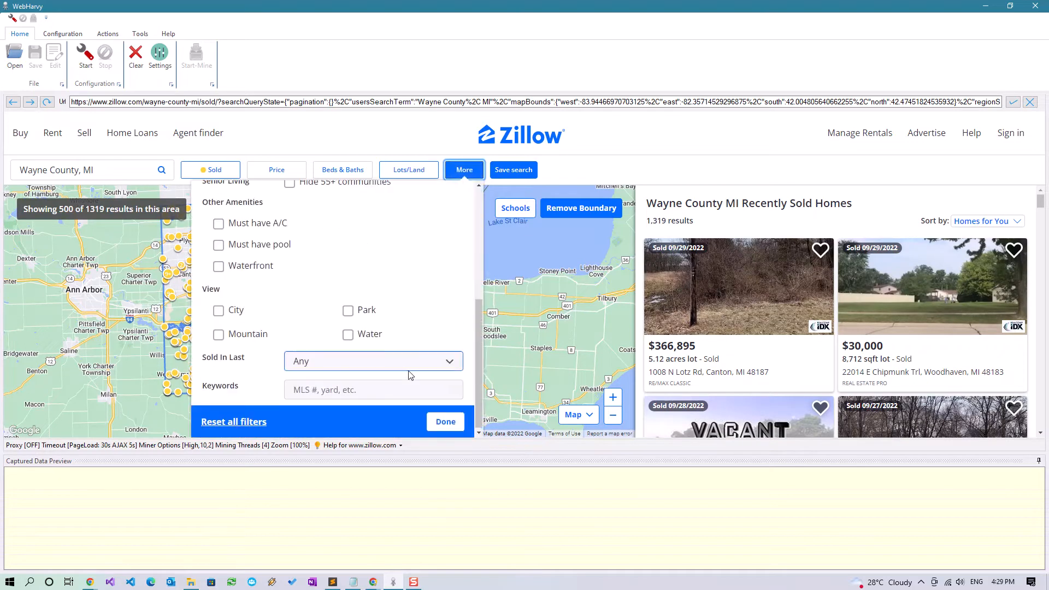
click(343, 370)
click(322, 449)
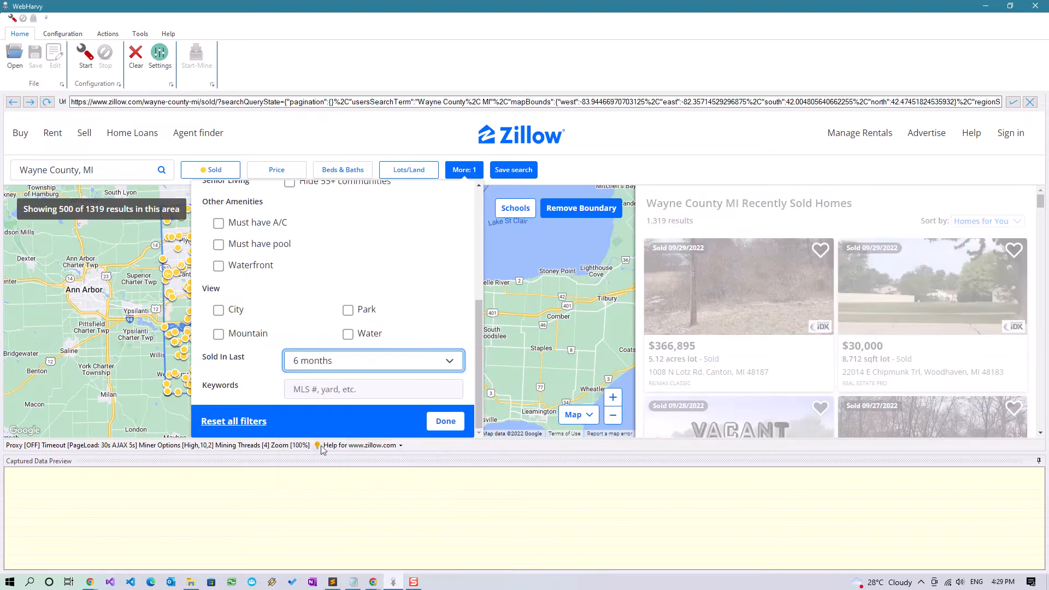
click(446, 422)
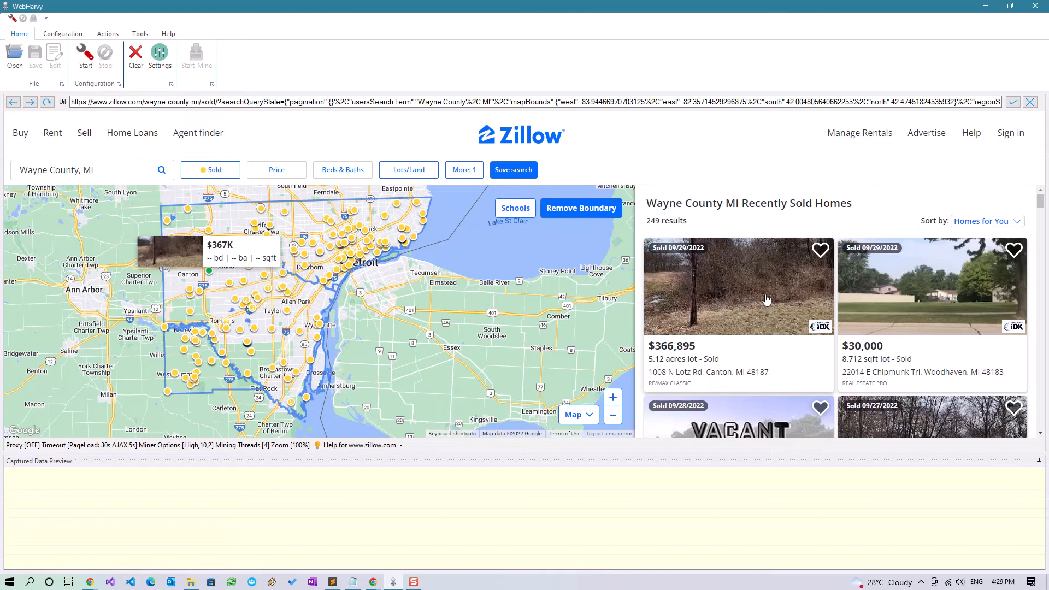
click(354, 581)
drag(490, 164, 330, 131)
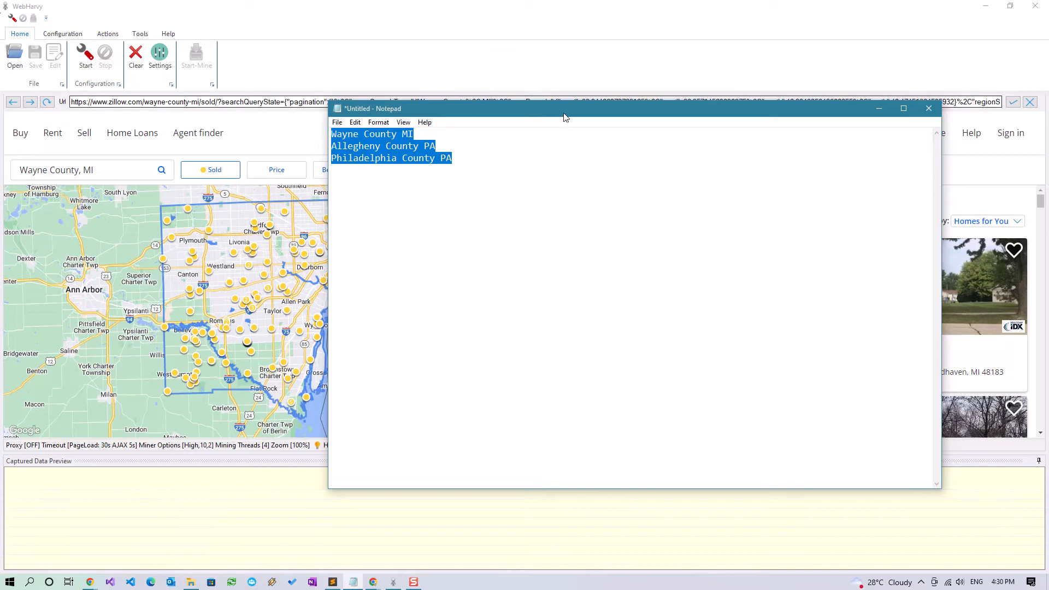
click(542, 86)
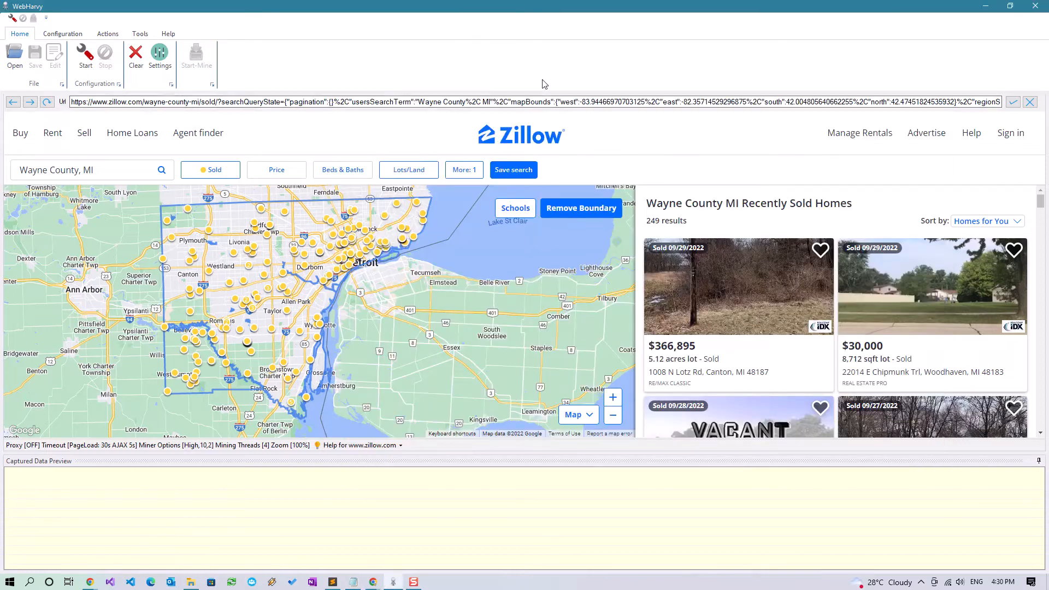
click(224, 176)
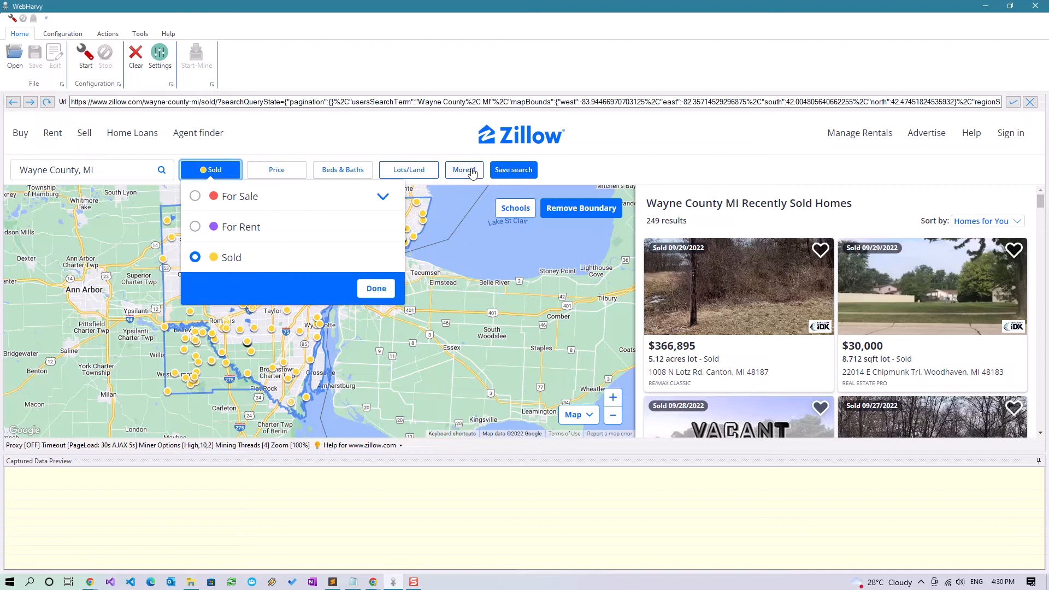
click(370, 143)
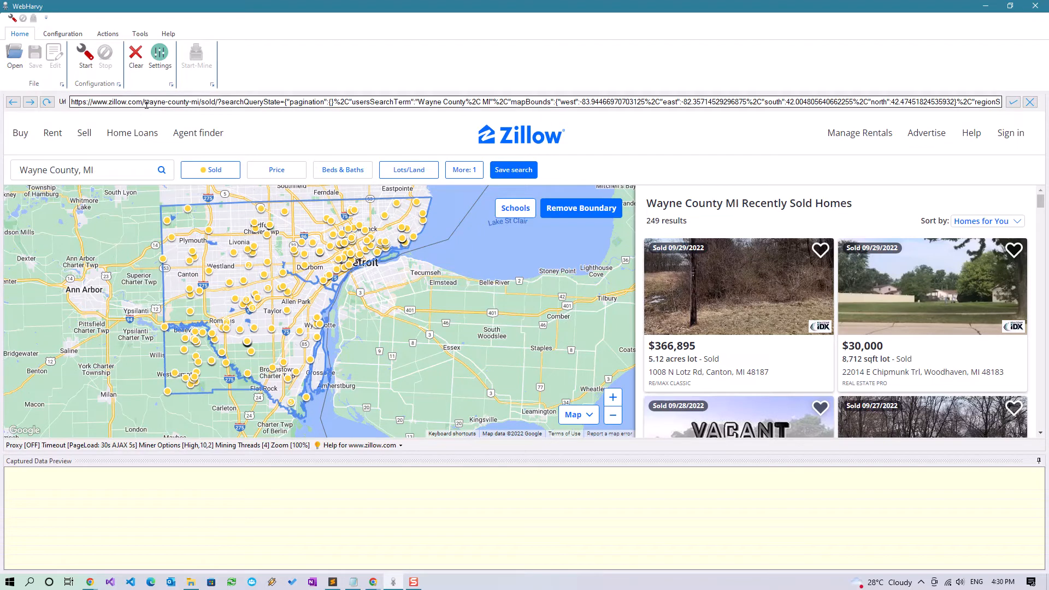
Replace Notepad's first line with the 'wayne-county-mi' slug copied from the Zillow URL
drag(145, 103, 198, 103)
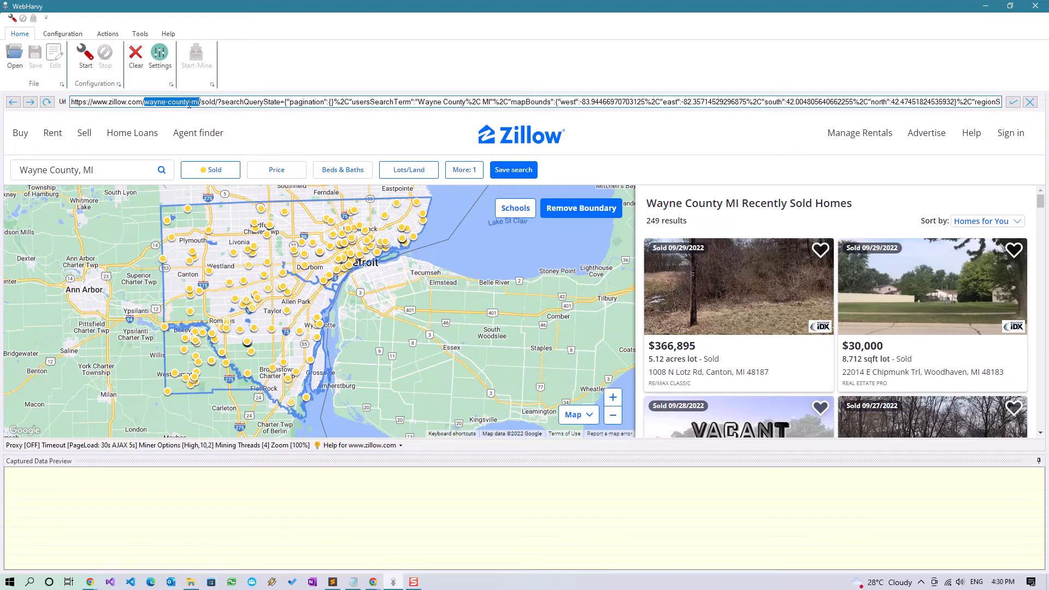
right_click(185, 105)
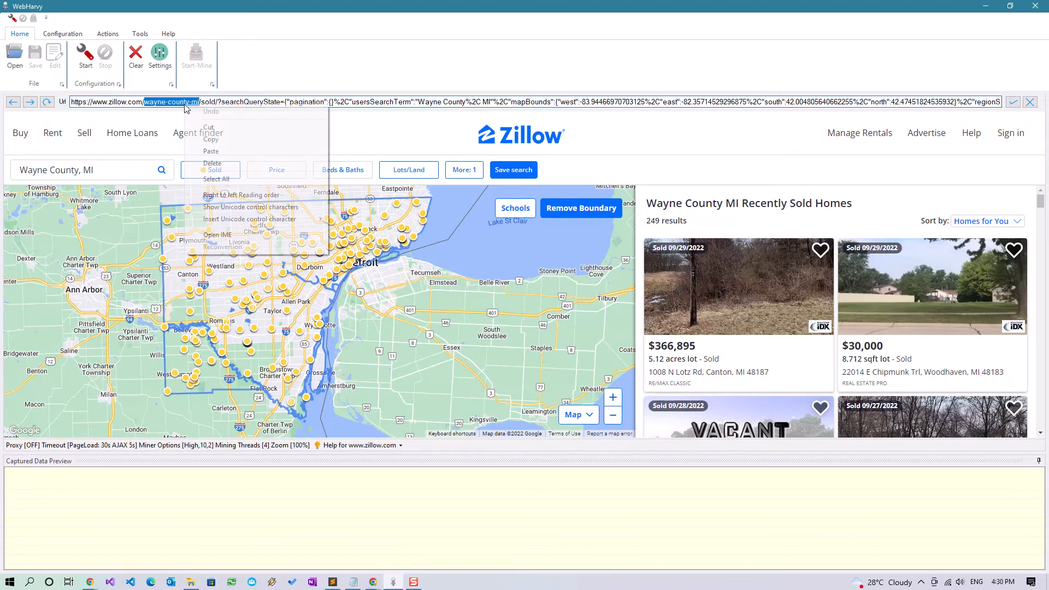
click(210, 141)
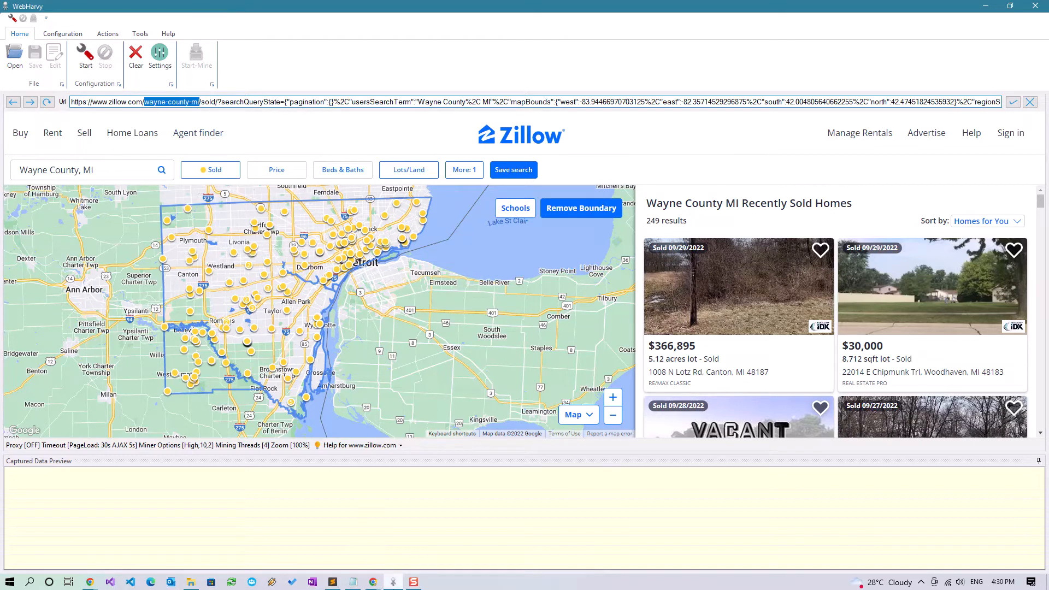
click(354, 582)
drag(421, 135, 331, 137)
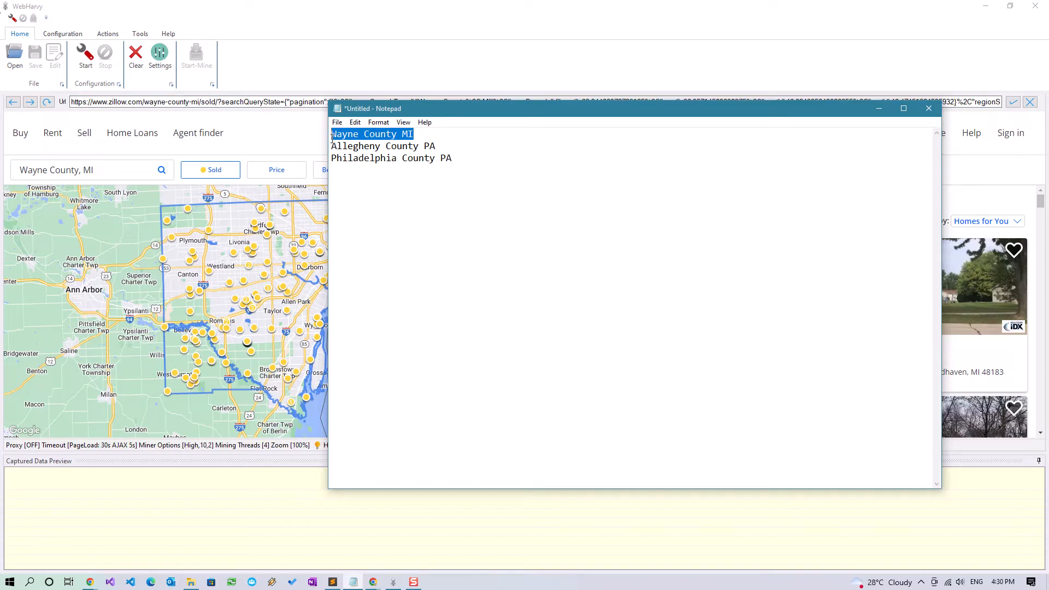
key(ctrl+v)
Select the three keyword lines and start a new WebHarvy configuration
key(shift+Down)
key(shift+Down)
key(shift+Down)
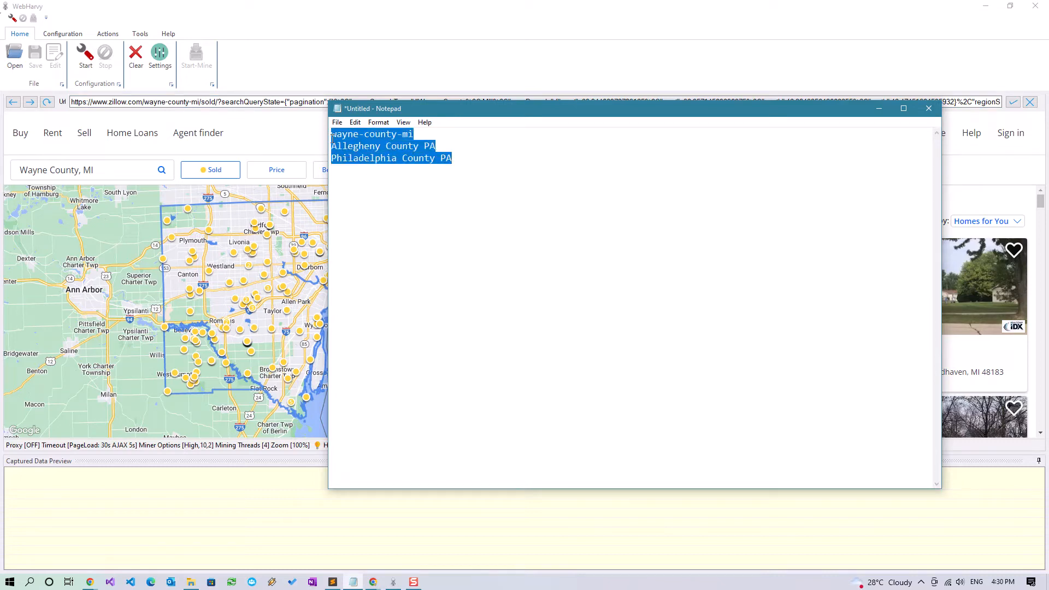
click(282, 50)
click(87, 55)
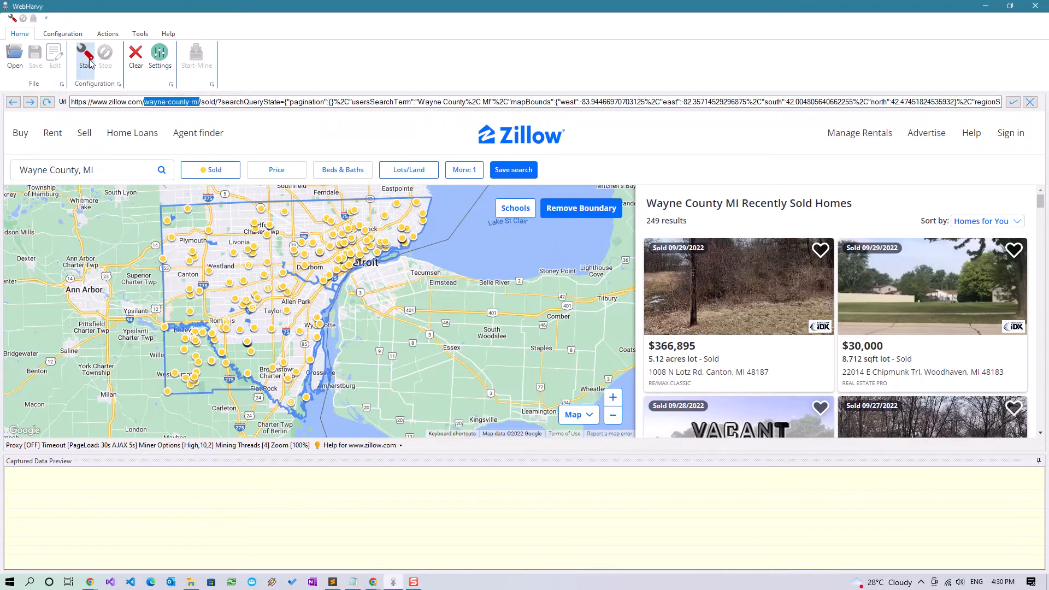
Paste the three county keywords into Configuration > Keywords and save the list
click(65, 35)
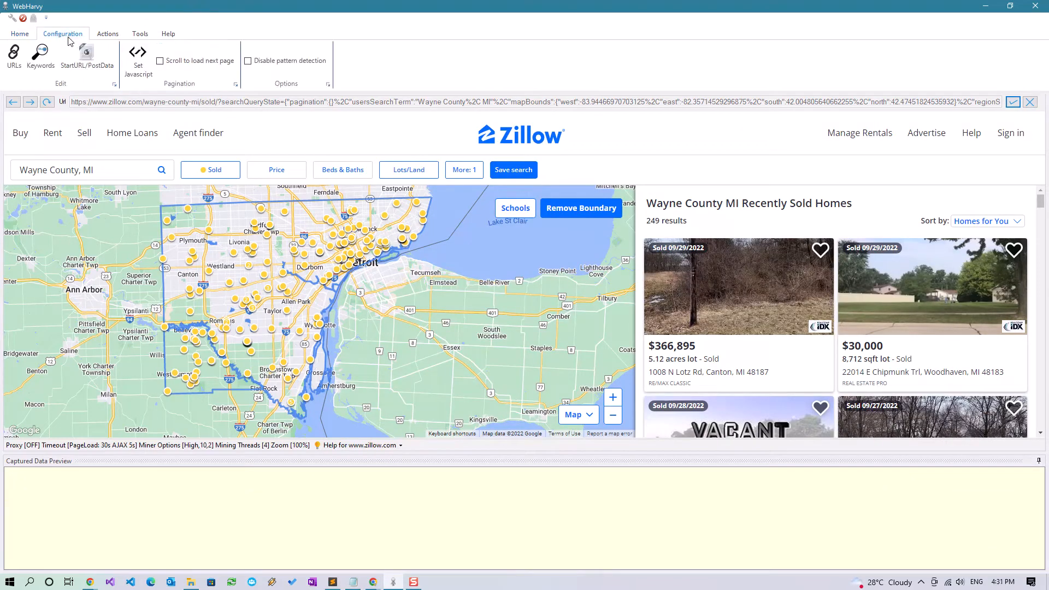
click(40, 65)
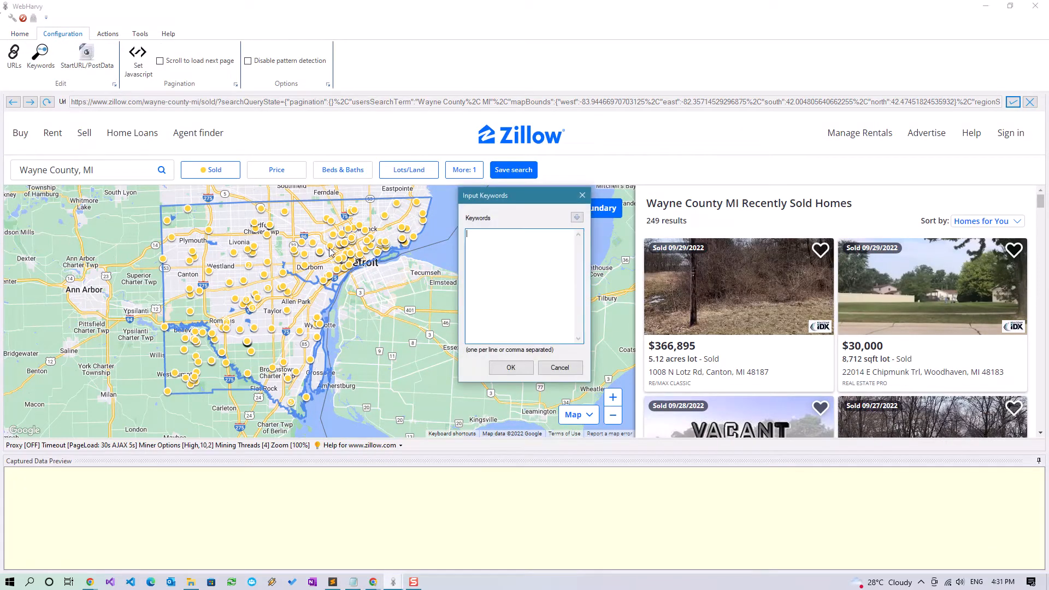
right_click(501, 272)
click(533, 322)
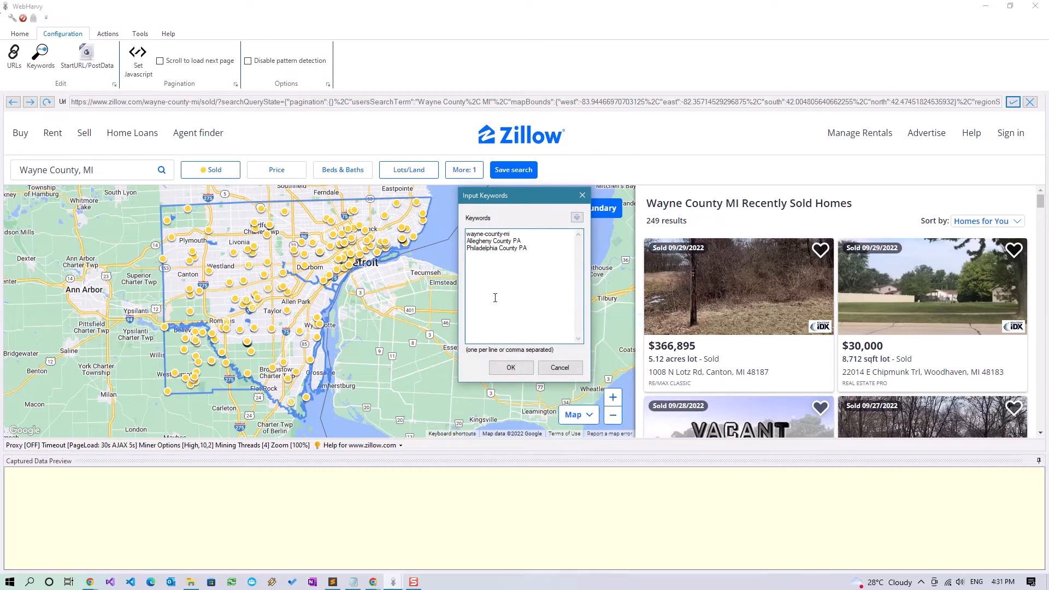
click(505, 371)
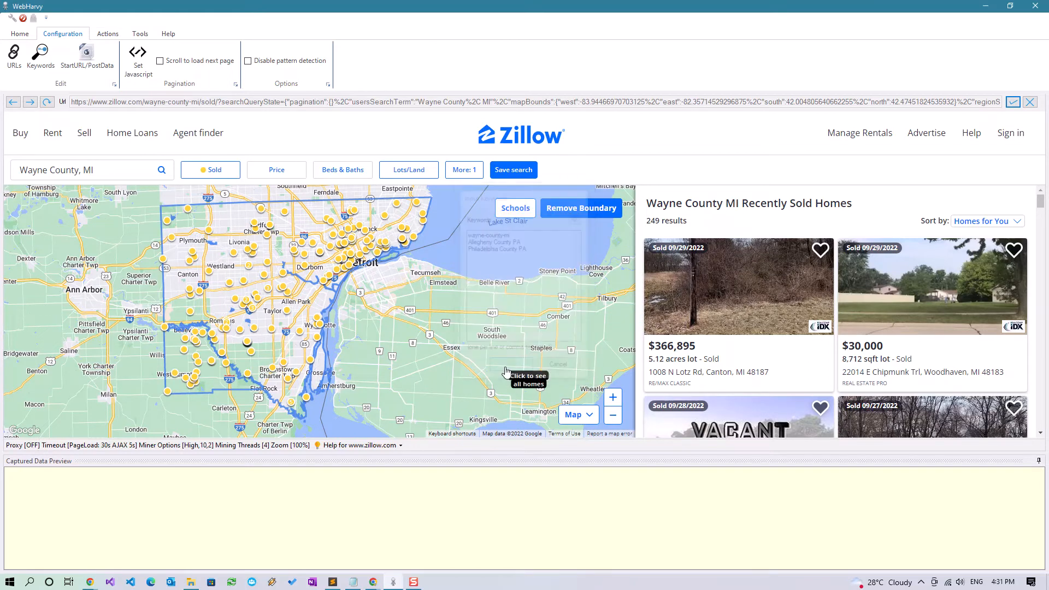
Reopen the keyword list to verify the three counties, then close it
click(40, 63)
click(530, 242)
drag(536, 249, 459, 237)
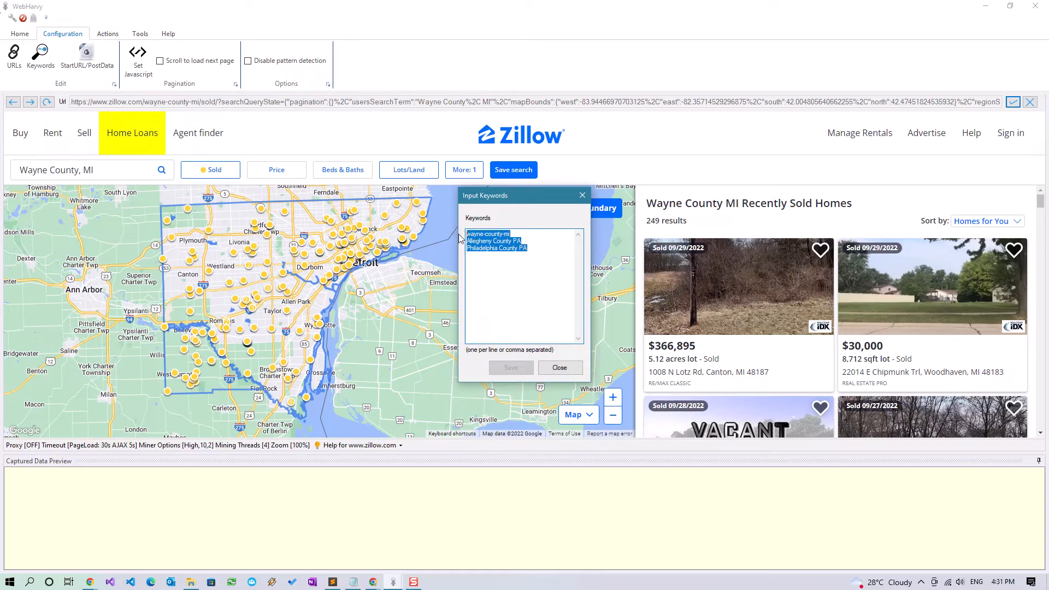
click(553, 241)
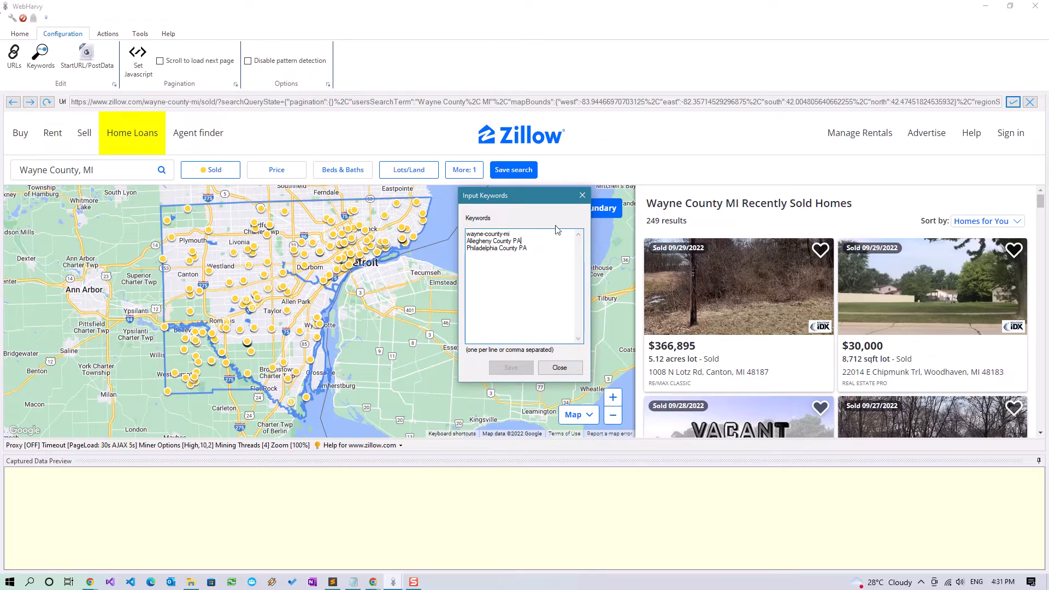
click(583, 196)
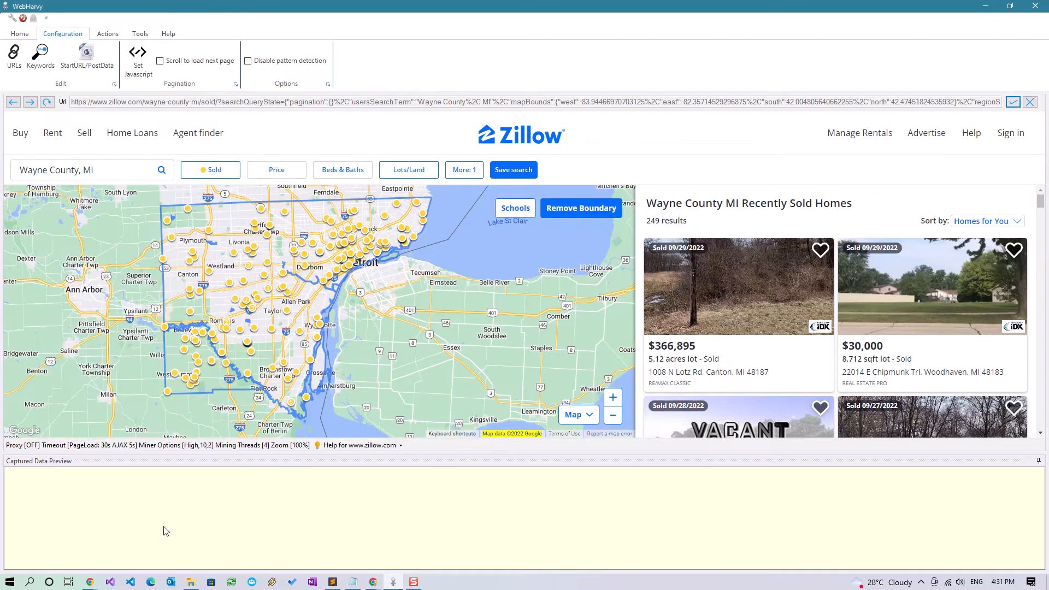
click(90, 582)
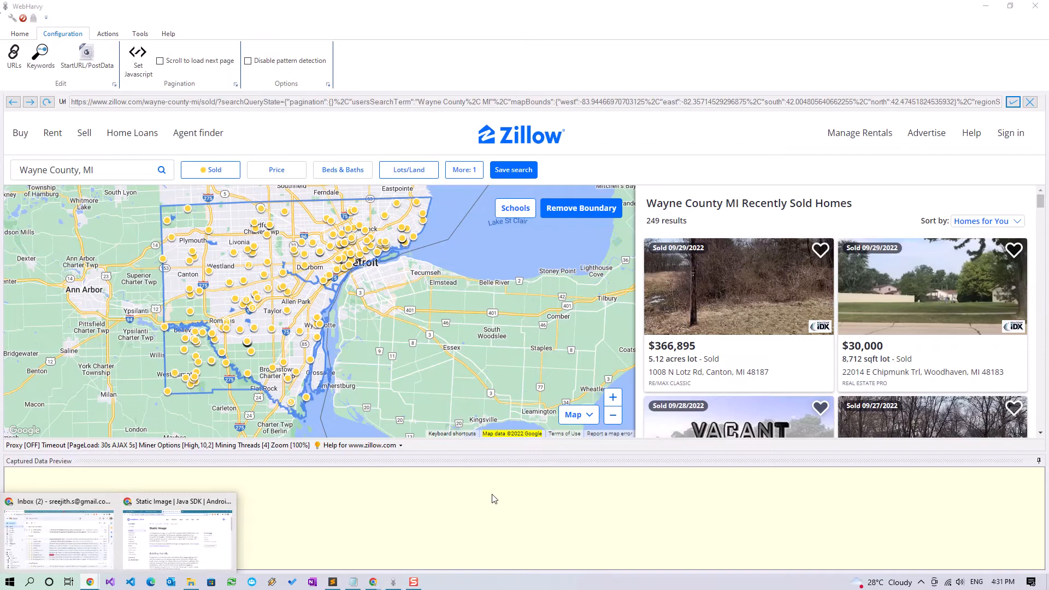
Copy JS Code 1 (lines 8–19, sleep and scrollList) from the Chrome gist
click(373, 586)
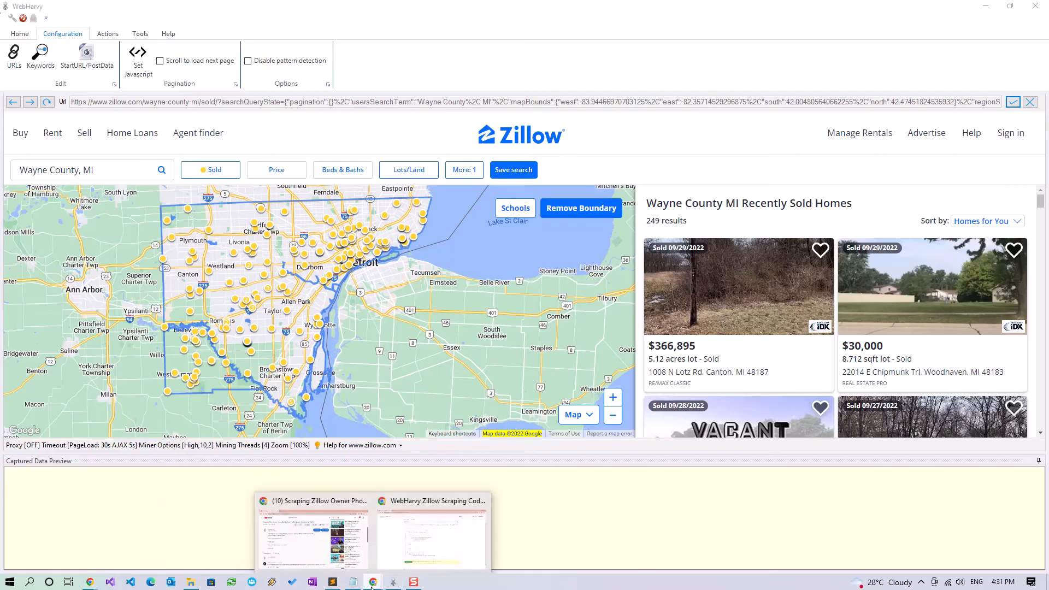
click(421, 558)
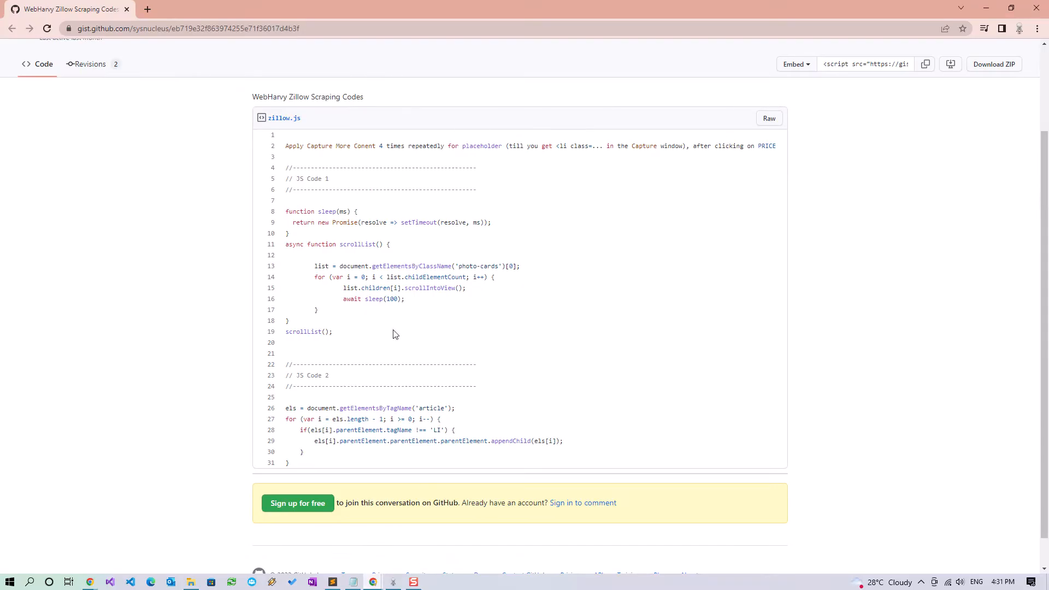
drag(333, 330, 275, 215)
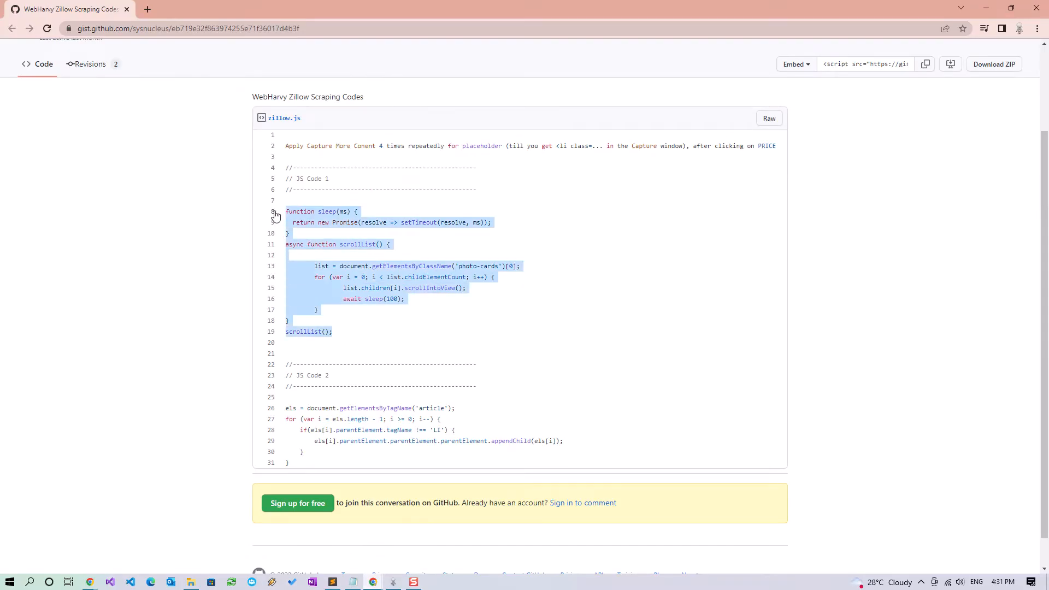
right_click(320, 212)
click(337, 220)
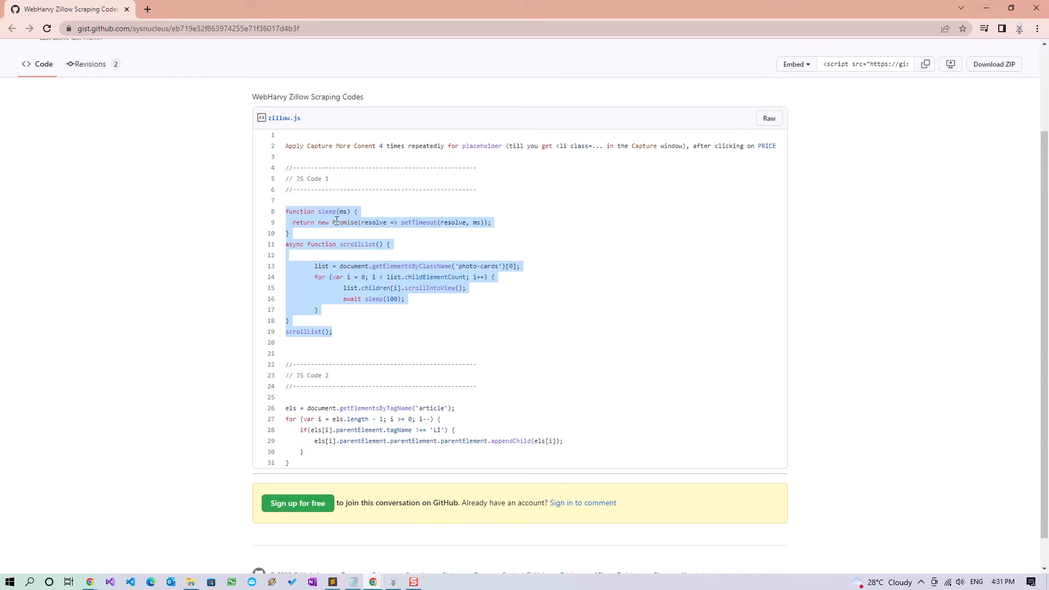
double_click(397, 8)
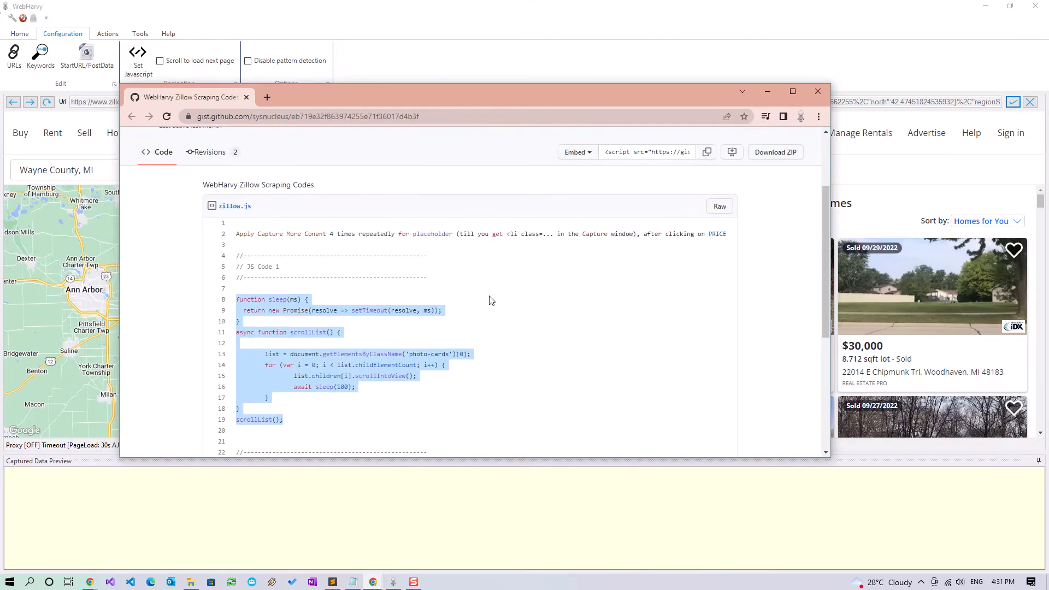
scroll(490, 300, down, 2)
click(479, 69)
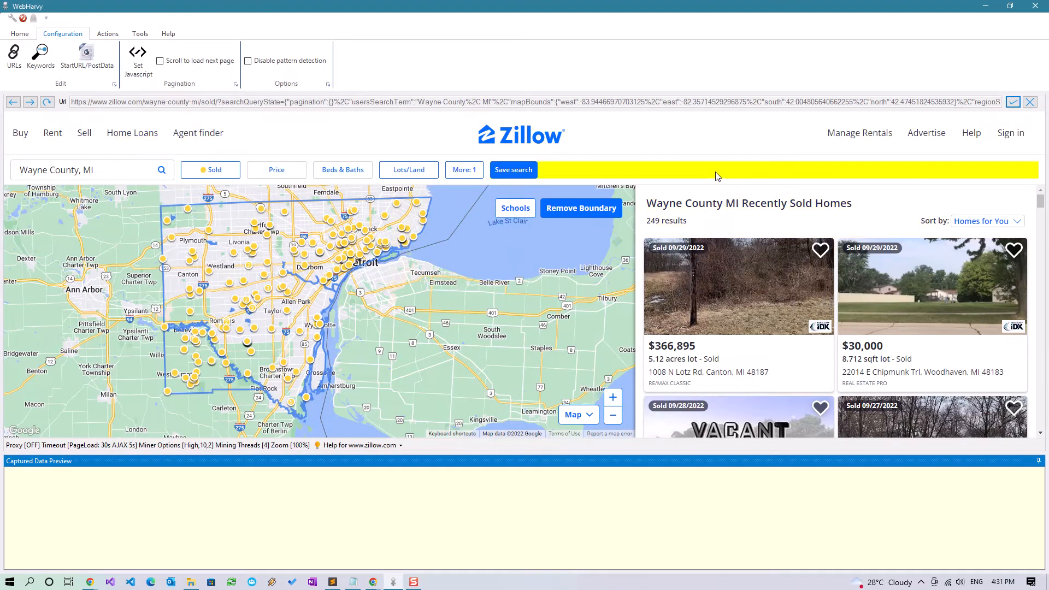
Run the pasted scrollList script on the Zillow results page
click(618, 172)
click(617, 191)
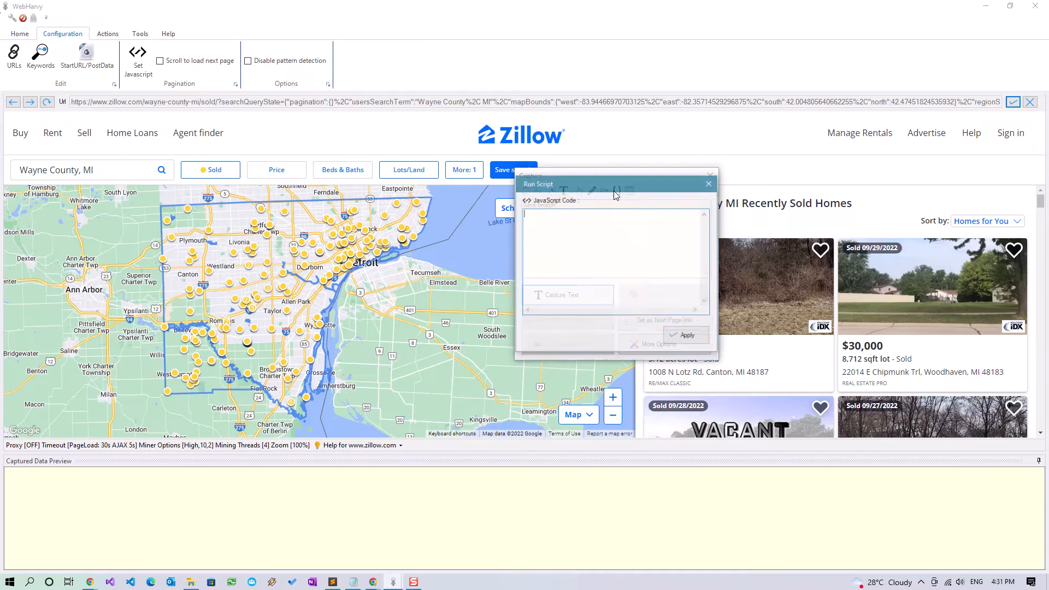
key(ctrl+v)
click(678, 331)
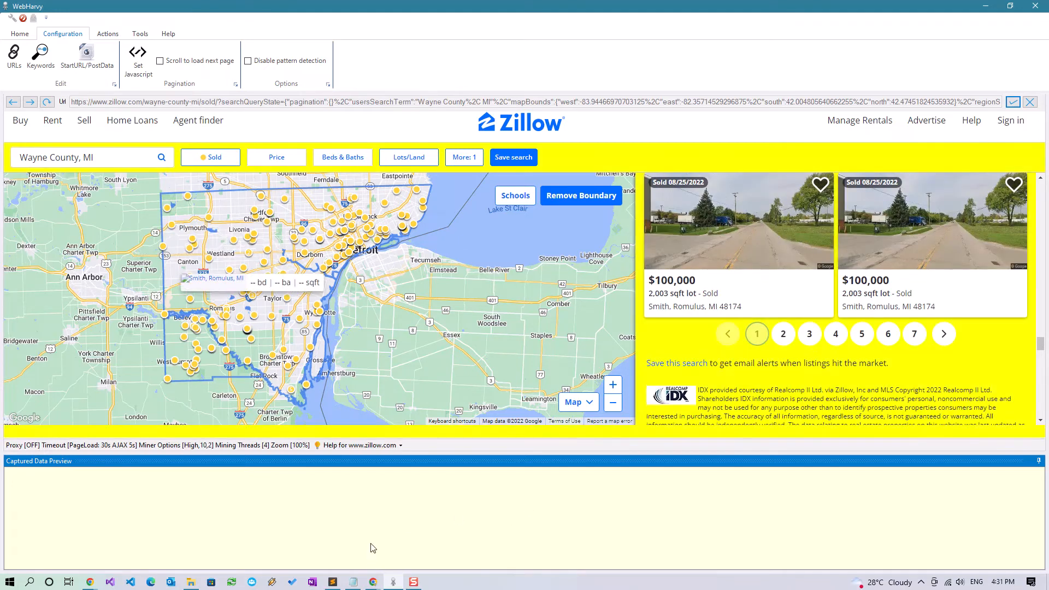
Scroll the Chrome gist down to JS Code 2 and select its lines
key(alt+Tab)
key(alt+Tab)
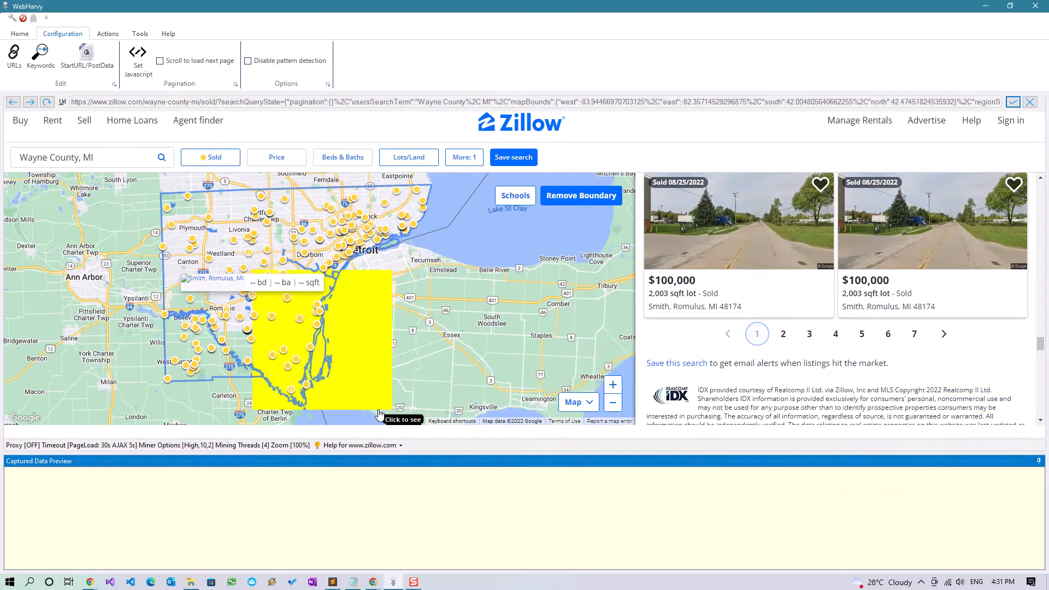
key(alt+Tab)
key(Tab)
scroll(341, 367, down, 2)
drag(255, 322, 232, 263)
Copy JS Code 2 and run it as a script from the Zillow pagination bar
right_click(258, 267)
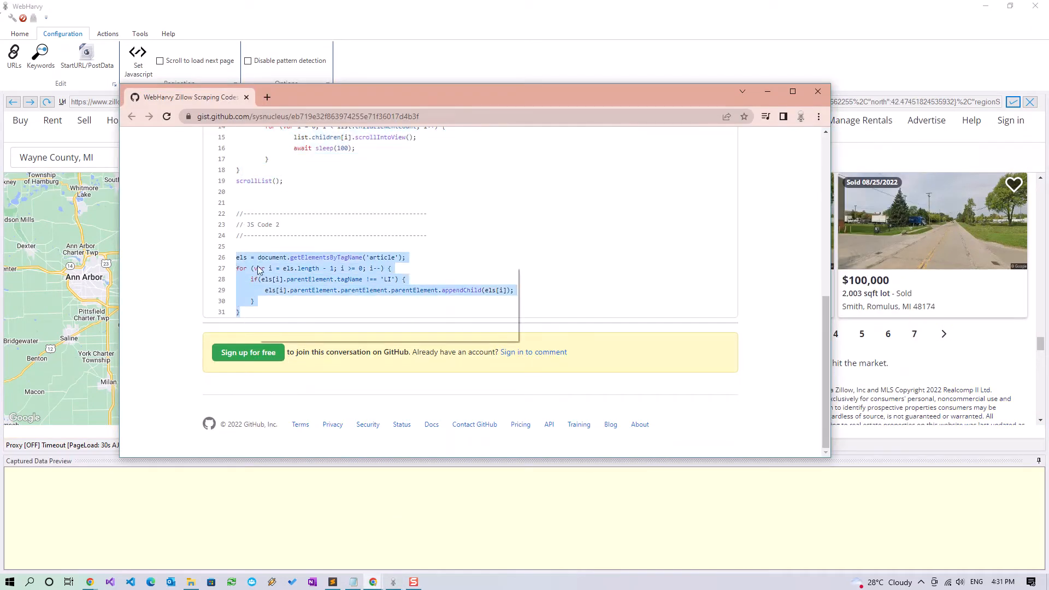
click(273, 273)
click(375, 71)
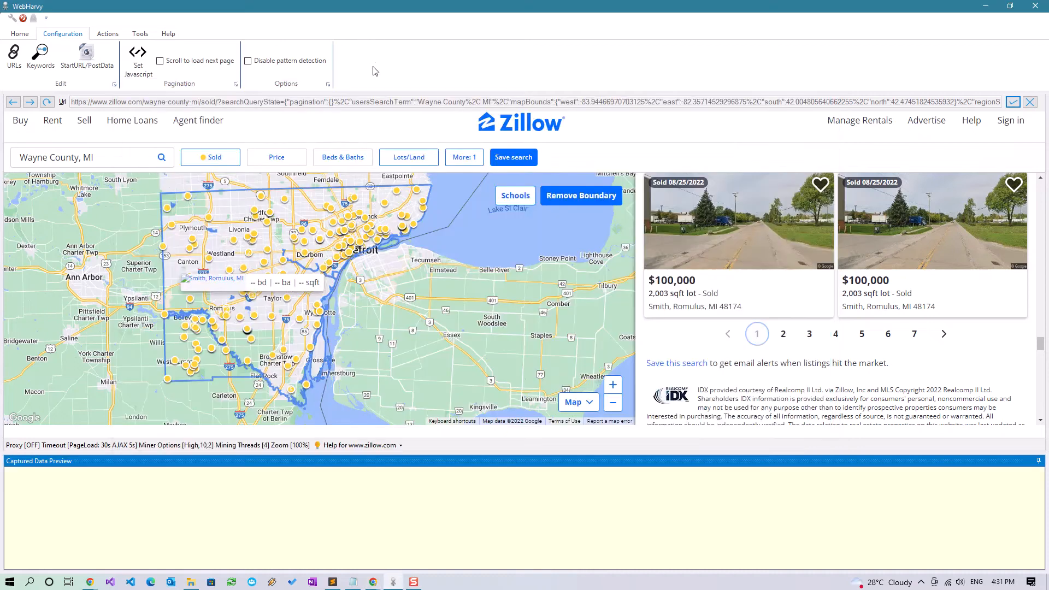
click(678, 343)
click(676, 264)
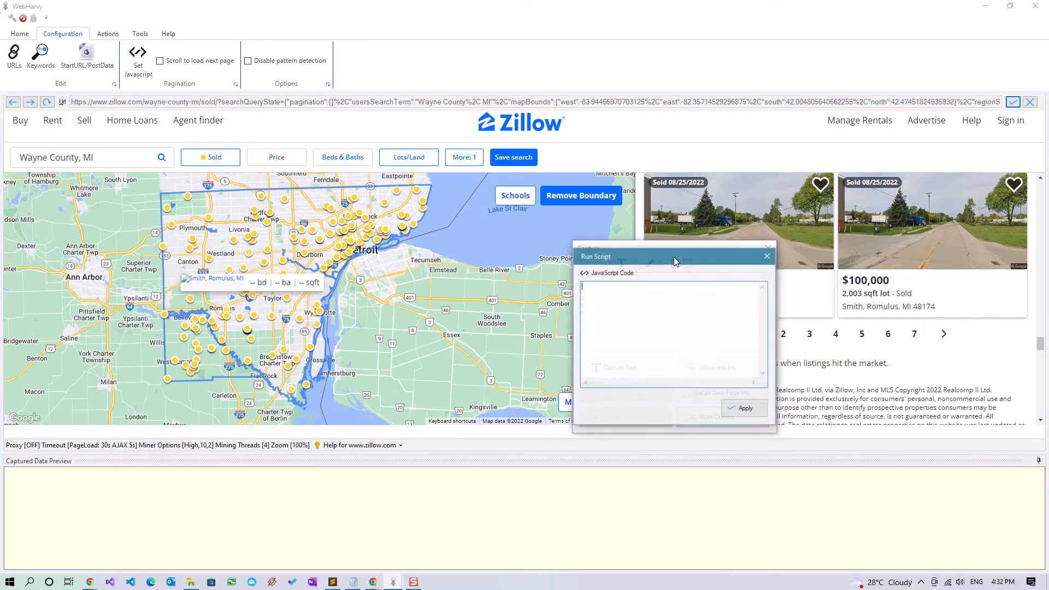
key(ctrl+v)
click(725, 404)
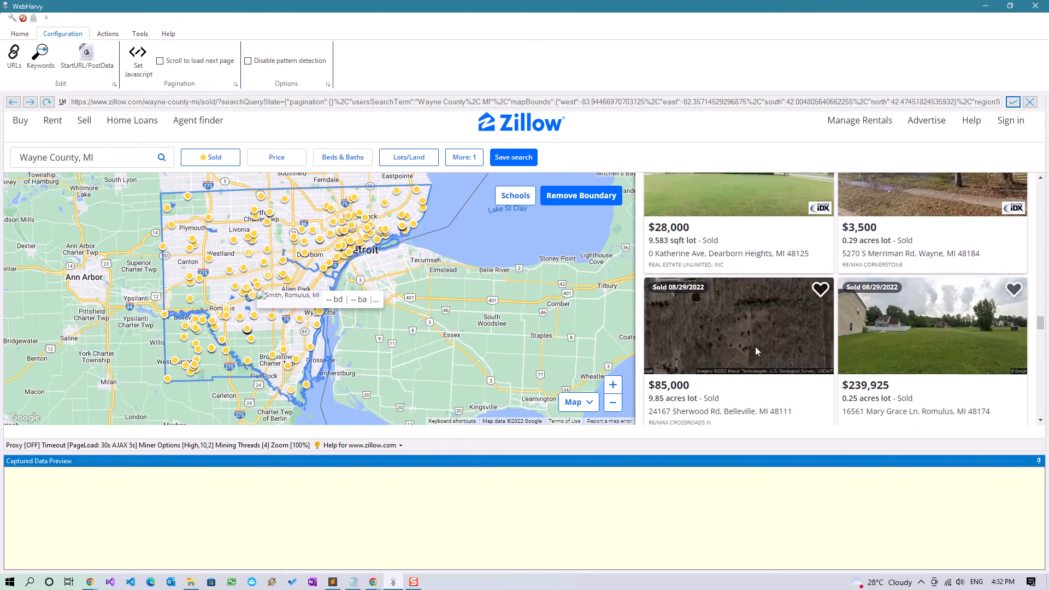
scroll(758, 352, up, 2)
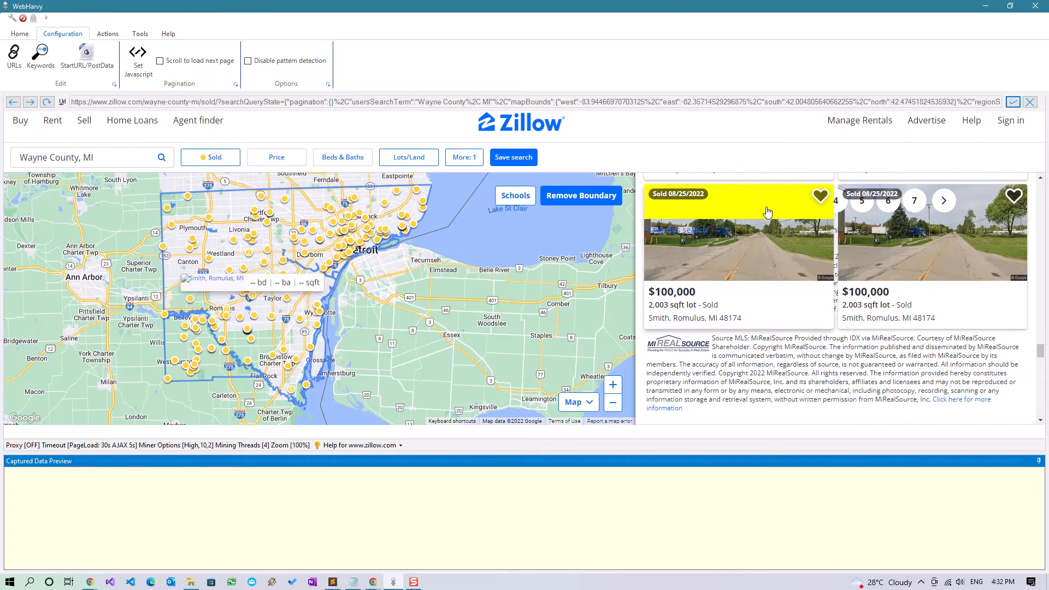
Capture the first listing's address as a text column named Address
click(815, 211)
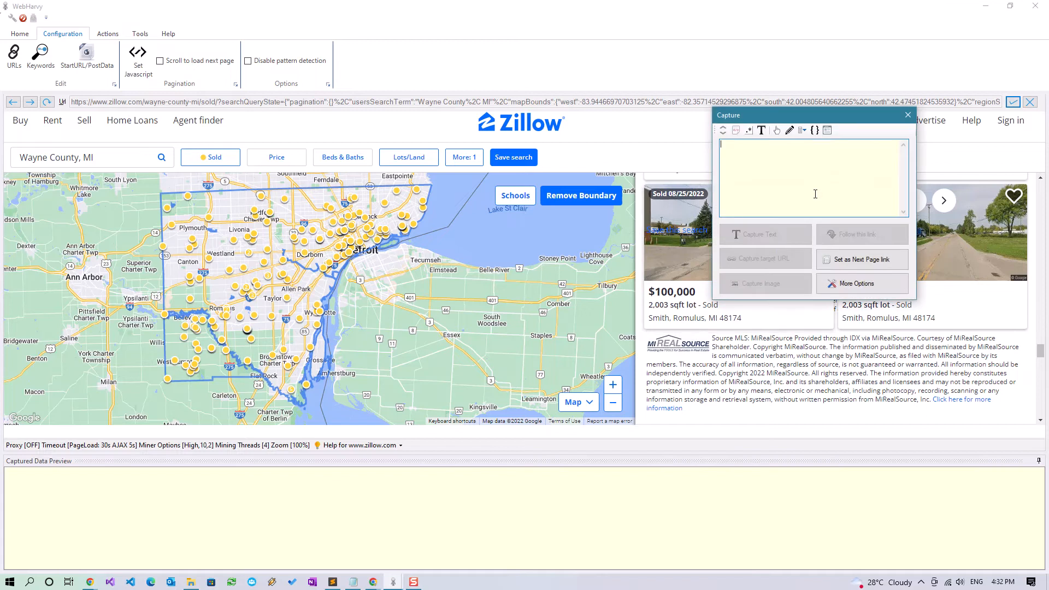
click(908, 117)
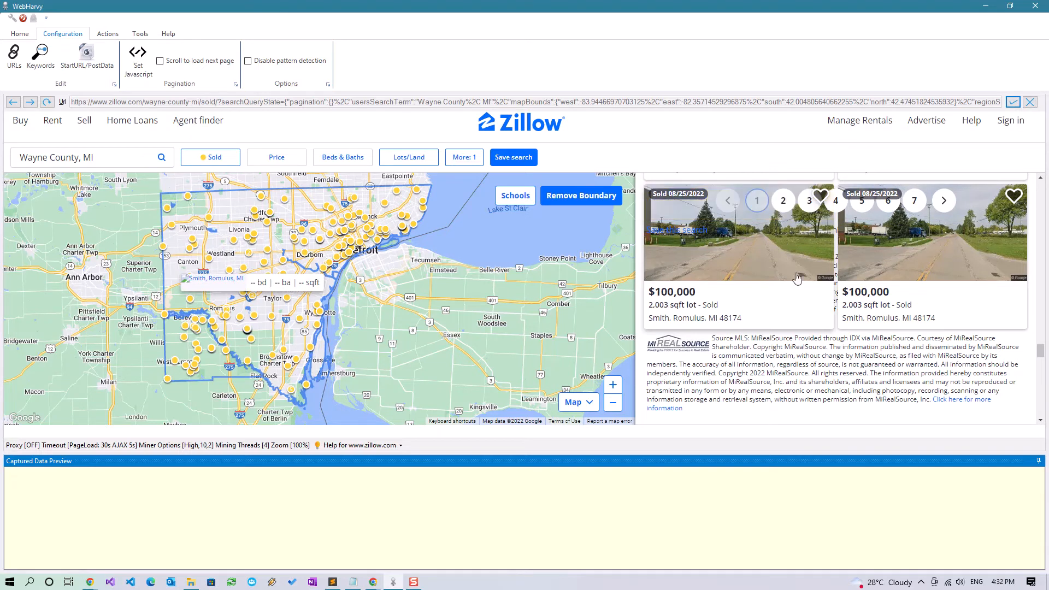
scroll(819, 372, up, 10)
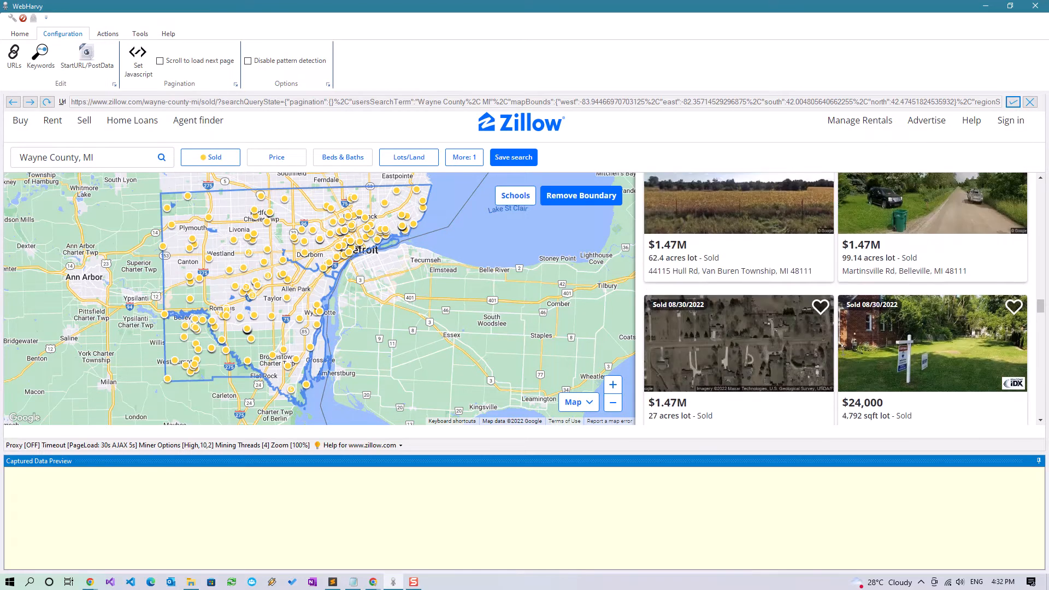
scroll(756, 355, up, 10)
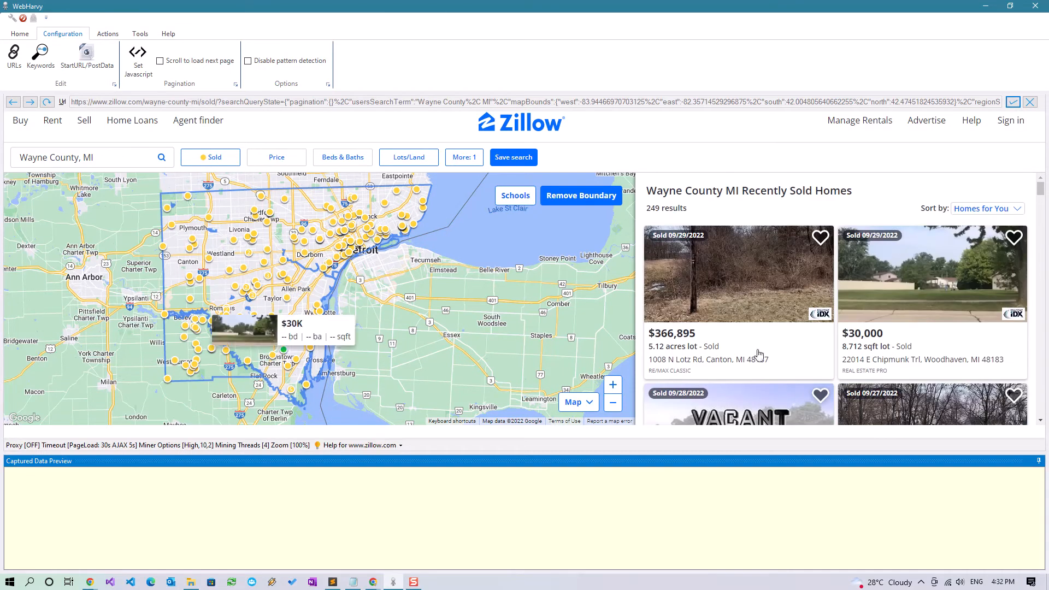
click(671, 365)
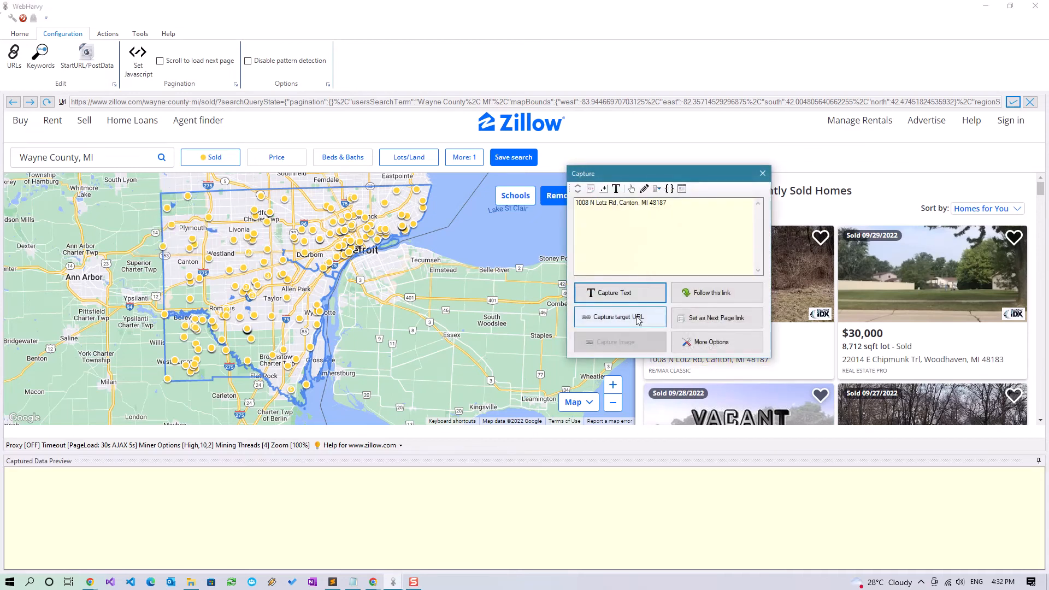
click(614, 292)
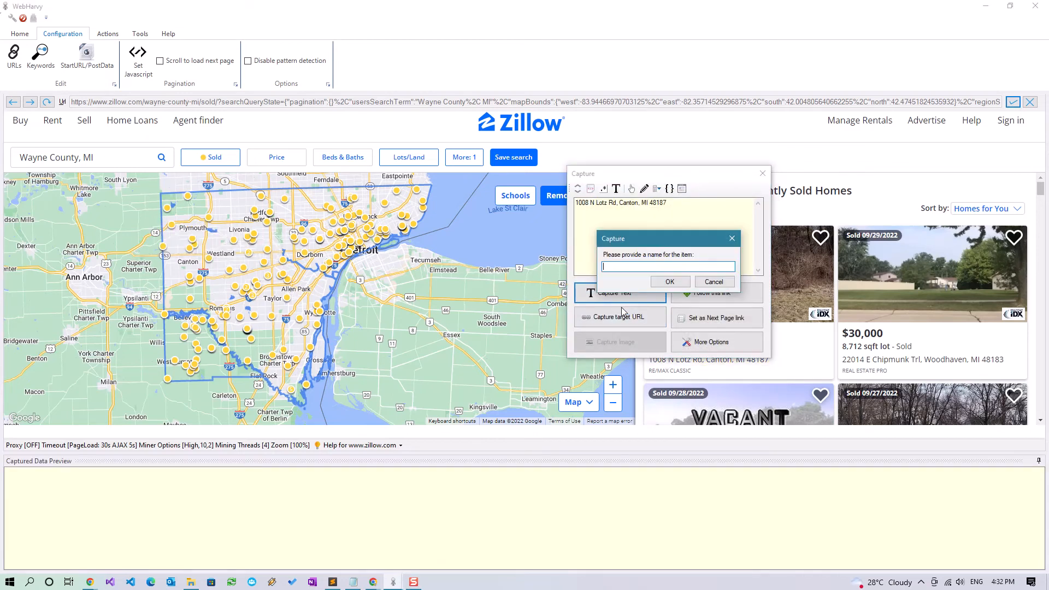
text(Address)
key(Return)
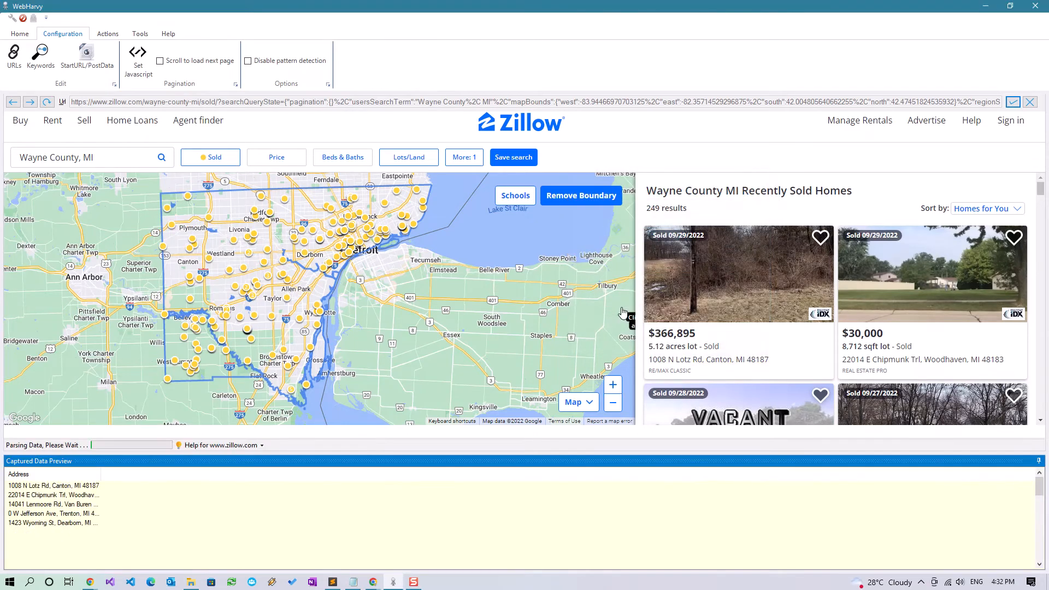
click(694, 365)
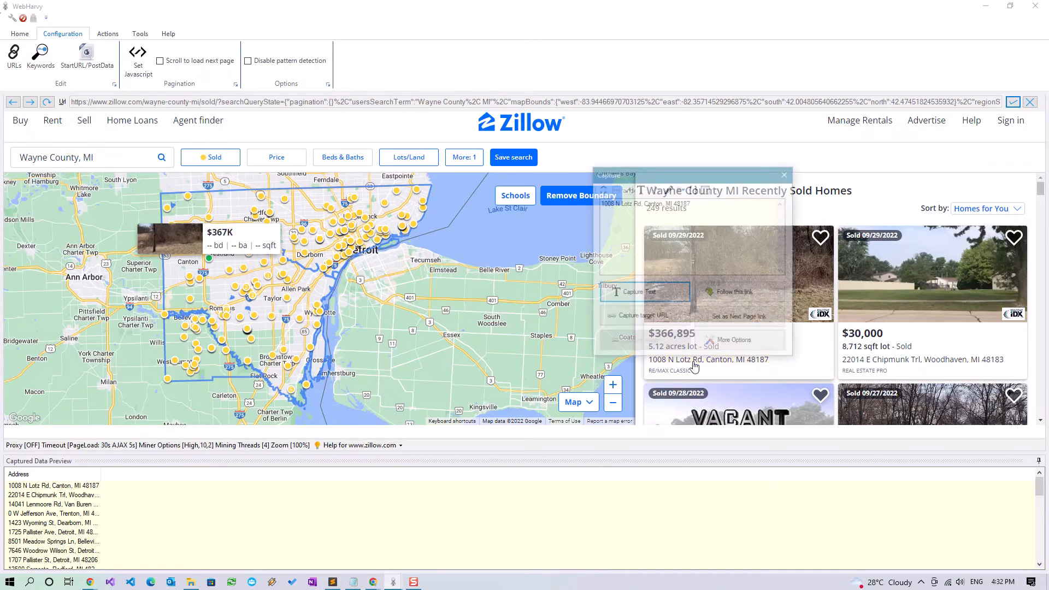
click(662, 328)
text(URL)
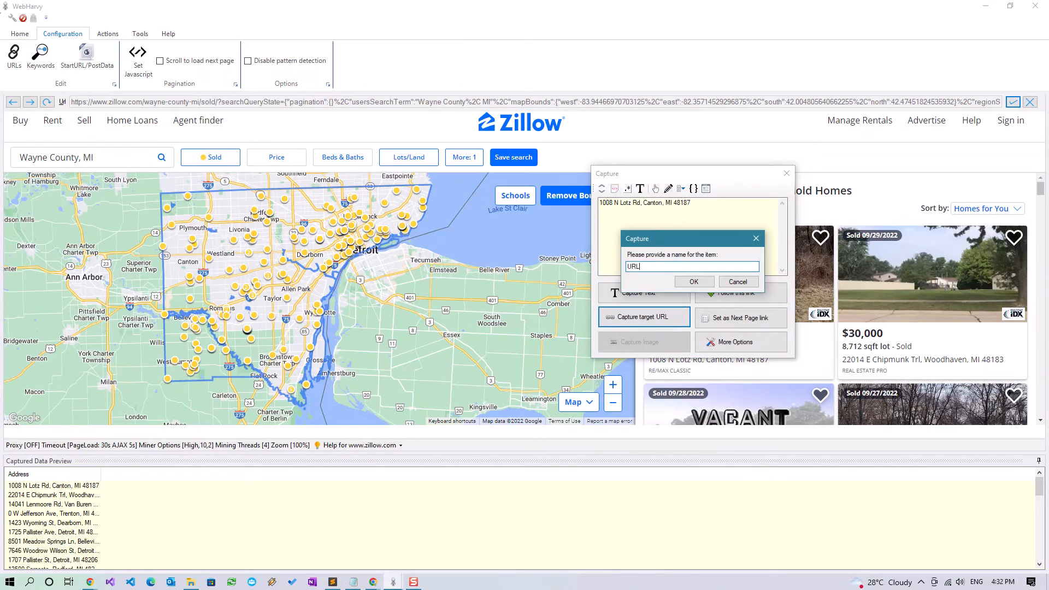
key(Return)
click(687, 363)
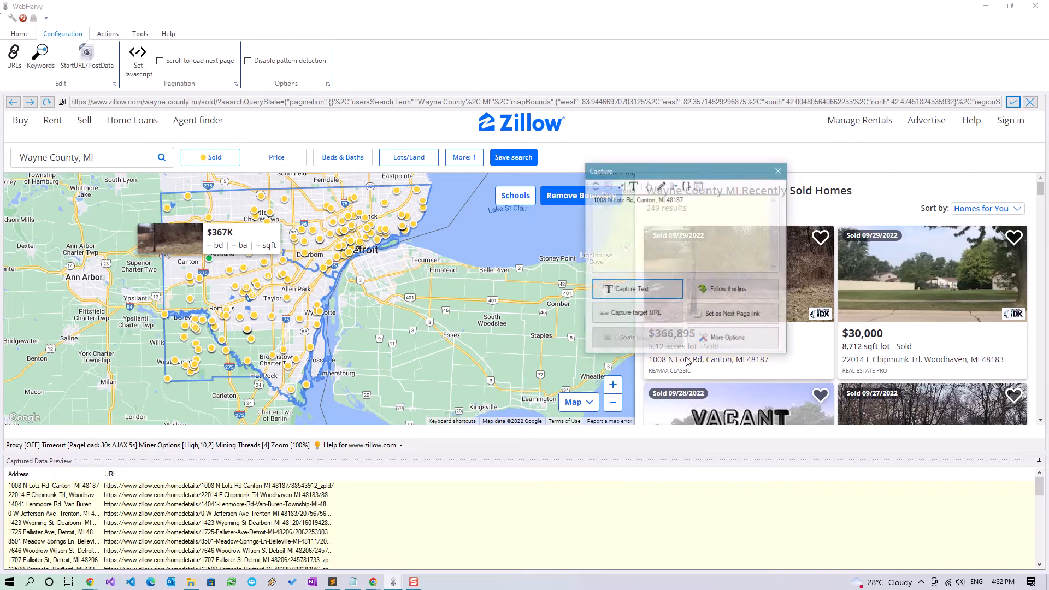
click(717, 288)
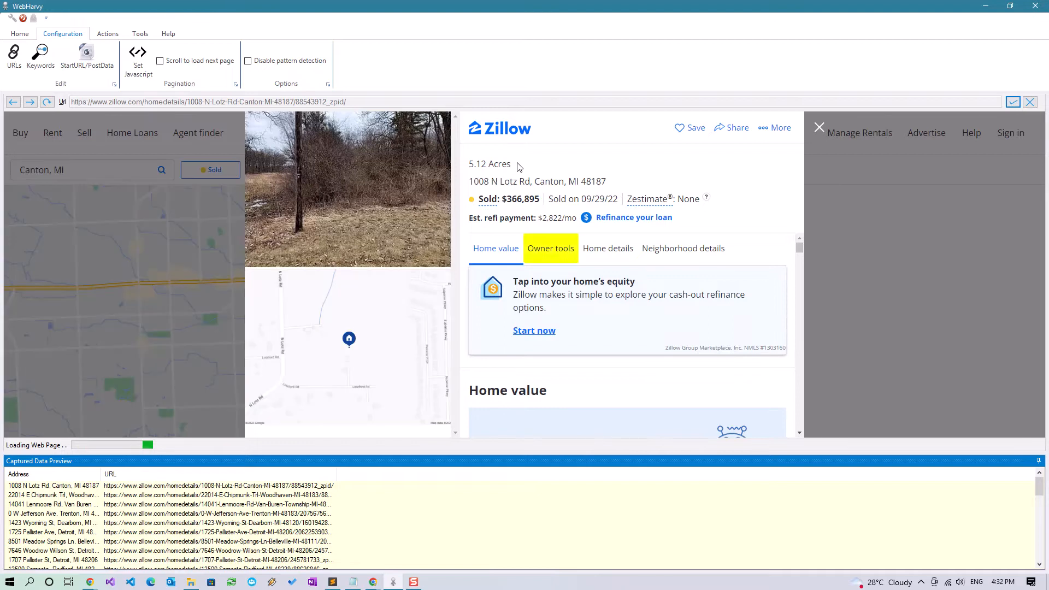
Capture the lot area (5.12 Acres) as a column named Area
click(484, 165)
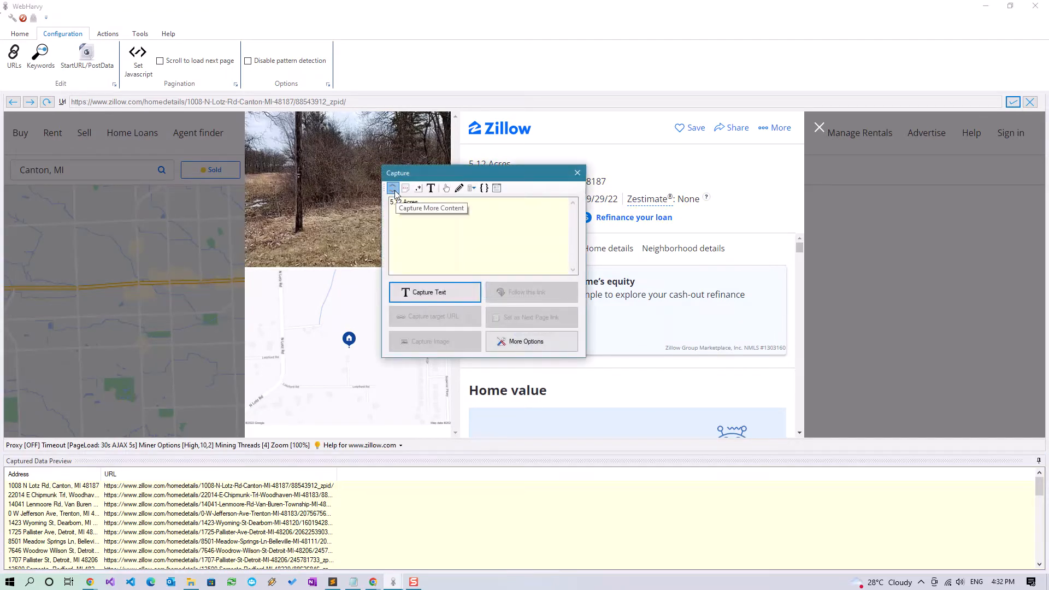
click(423, 295)
text(Ar)
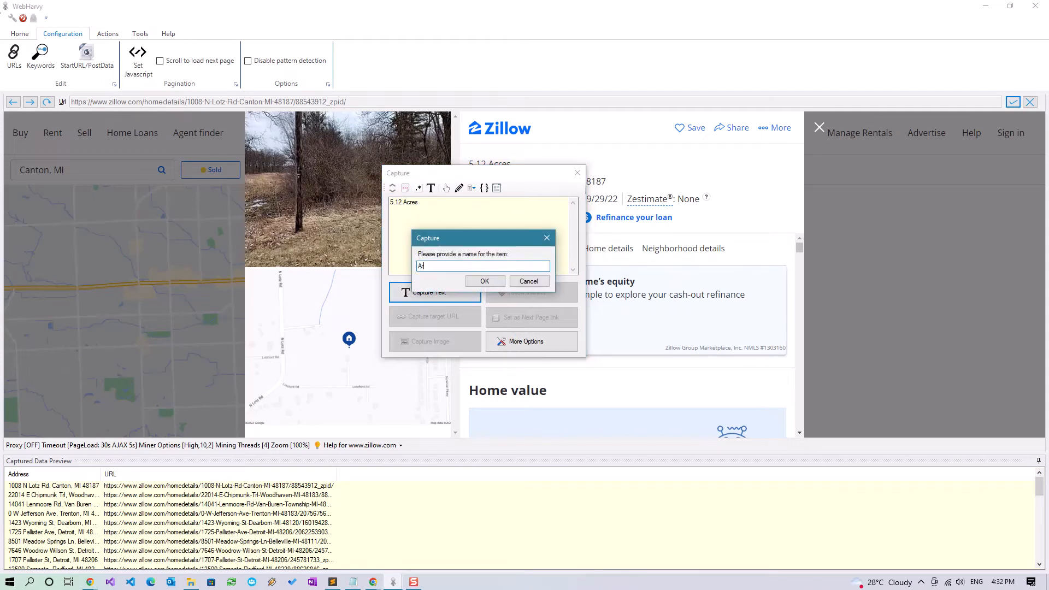
text(ea)
key(Return)
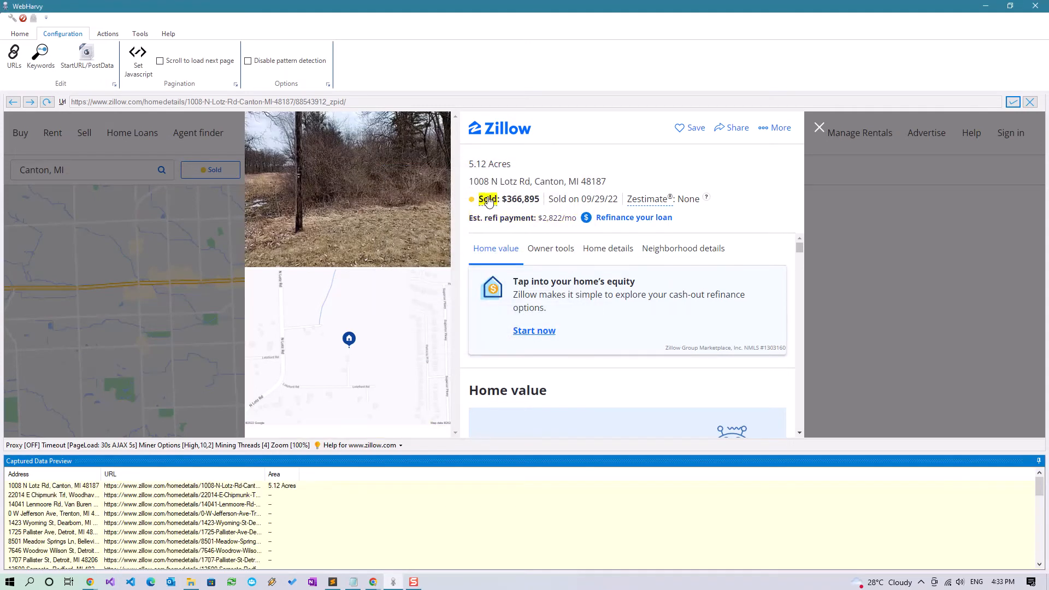
Try capturing the sold price, testing the price-extraction regex preset on the header block
click(488, 200)
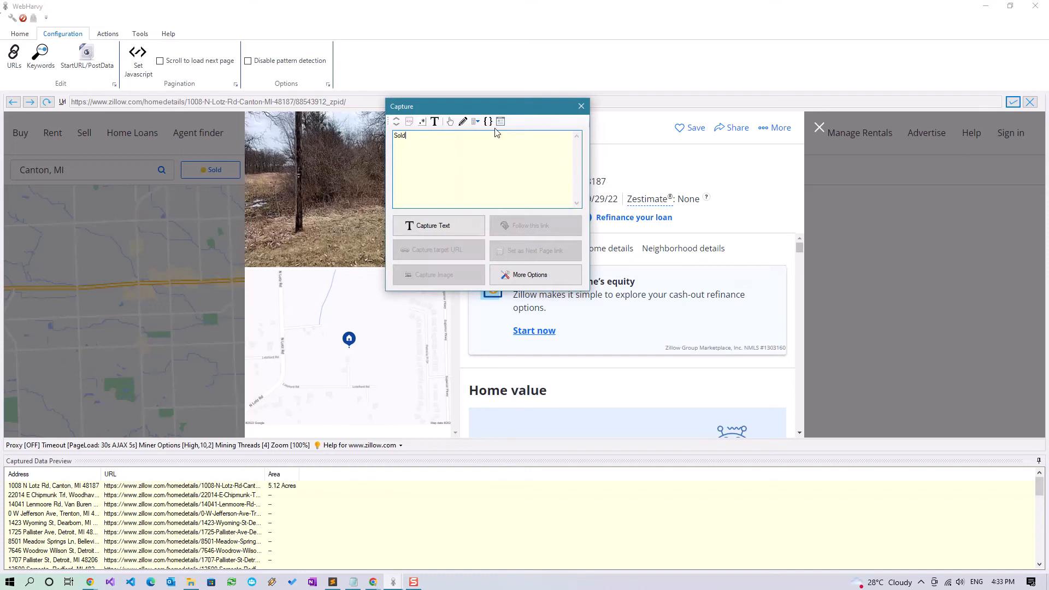
key(Escape)
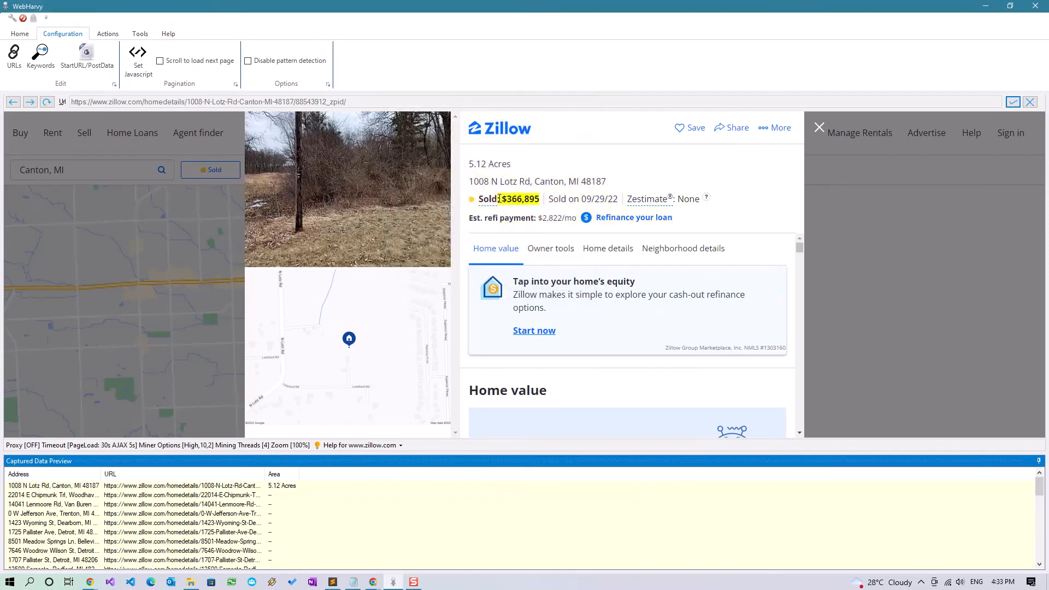
click(498, 203)
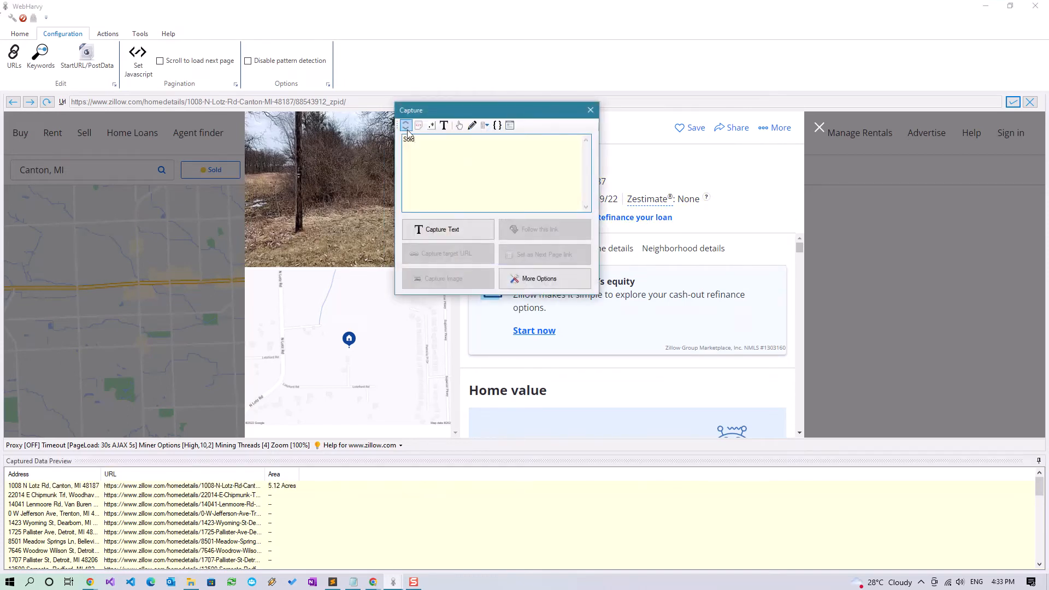
click(693, 134)
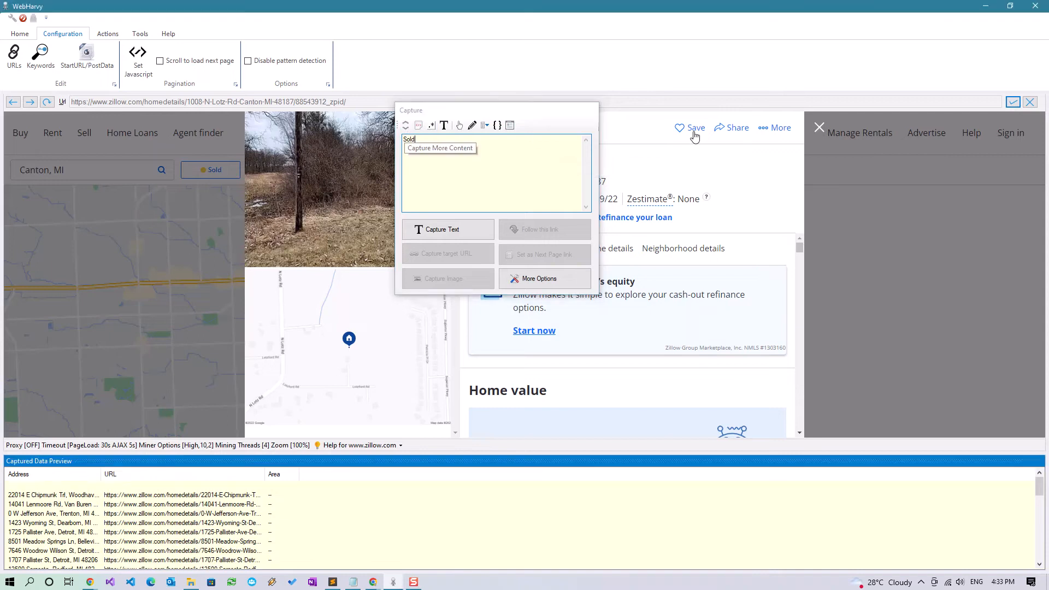
click(578, 147)
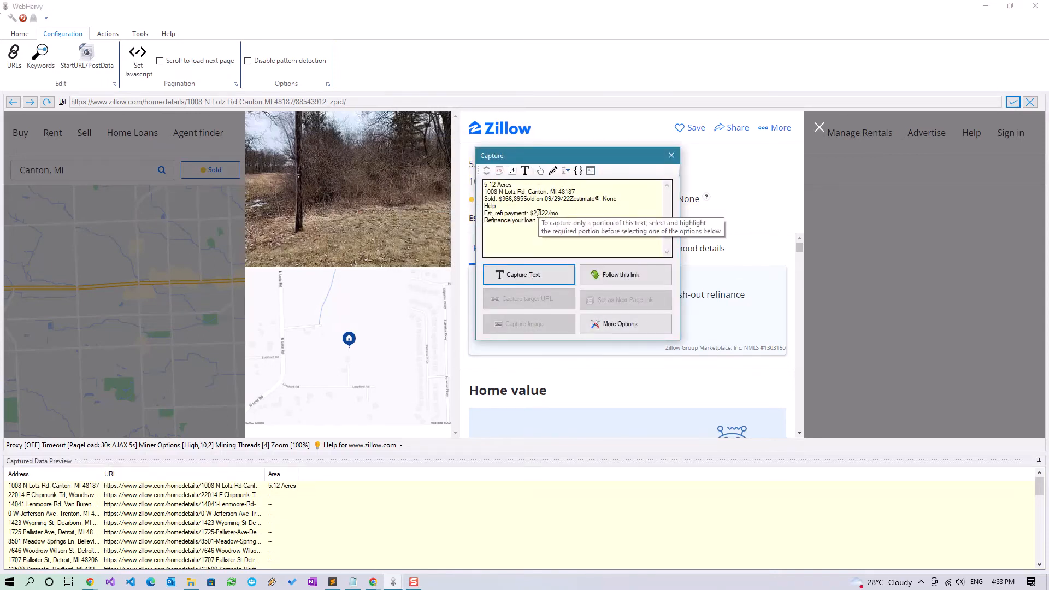
click(511, 170)
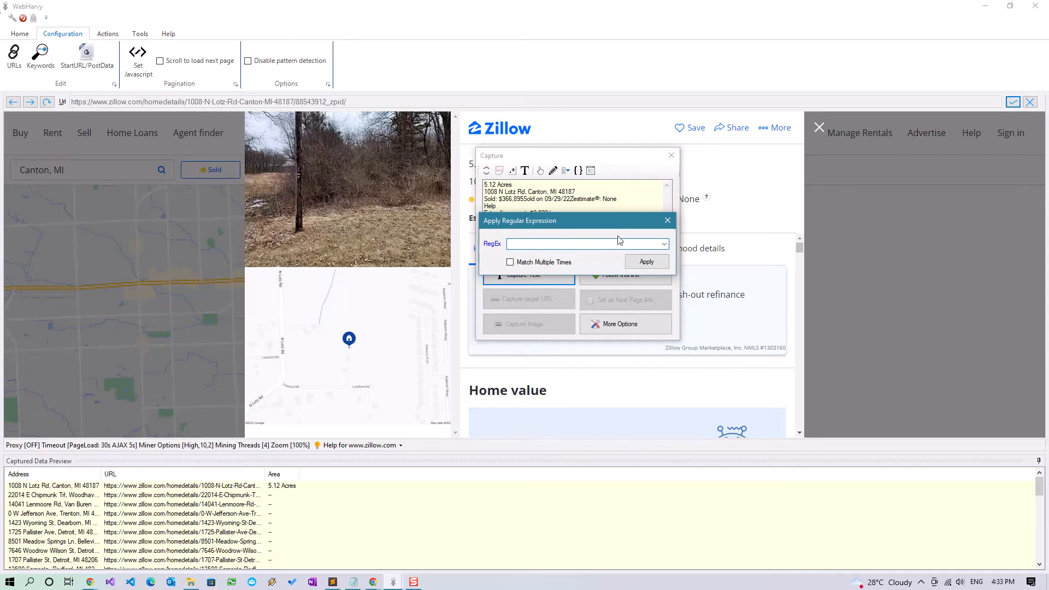
click(664, 244)
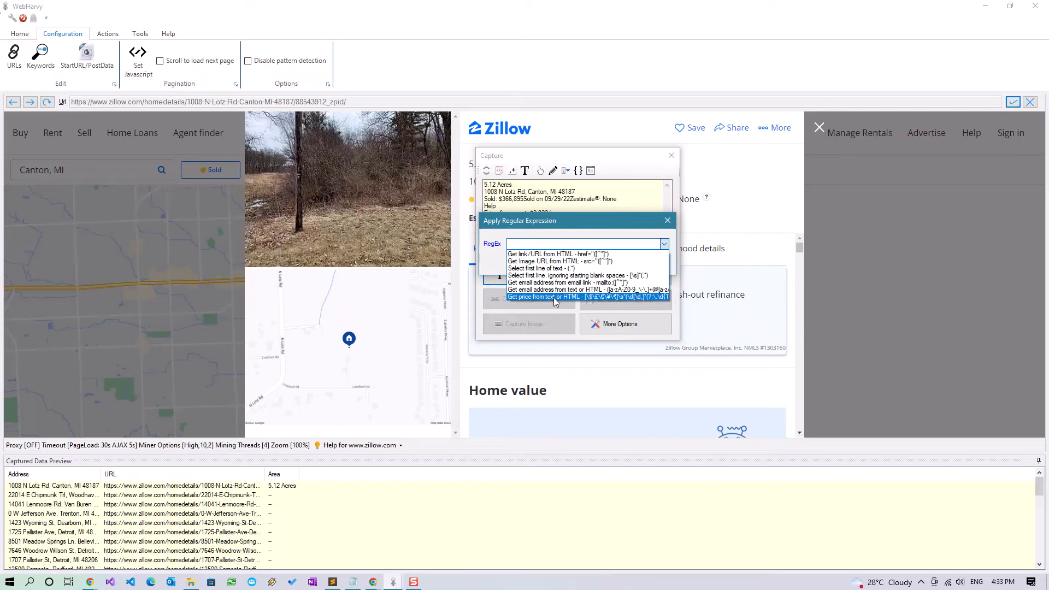
click(556, 298)
click(646, 263)
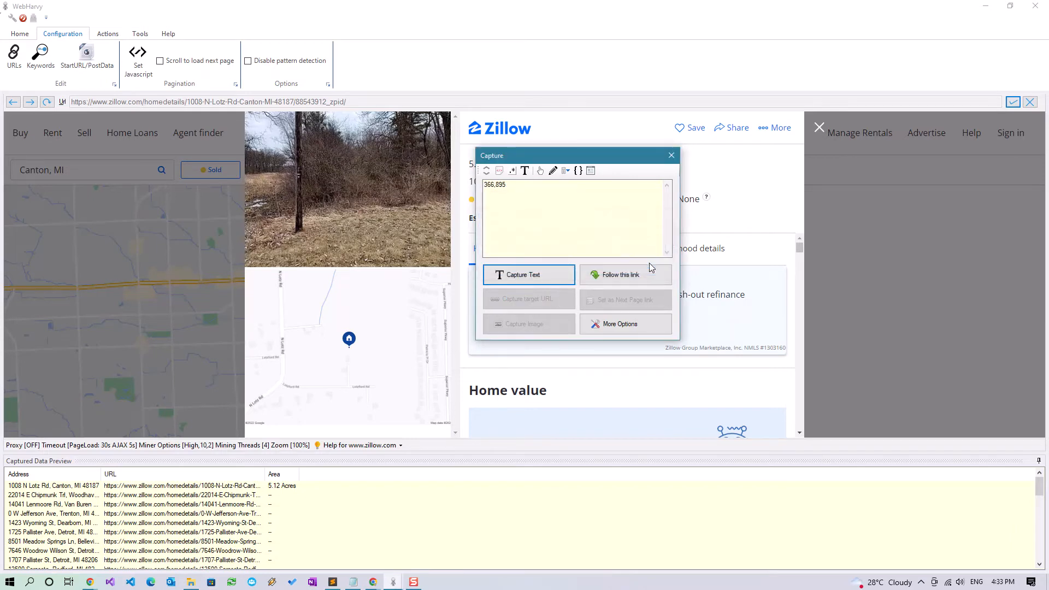
drag(594, 155, 753, 128)
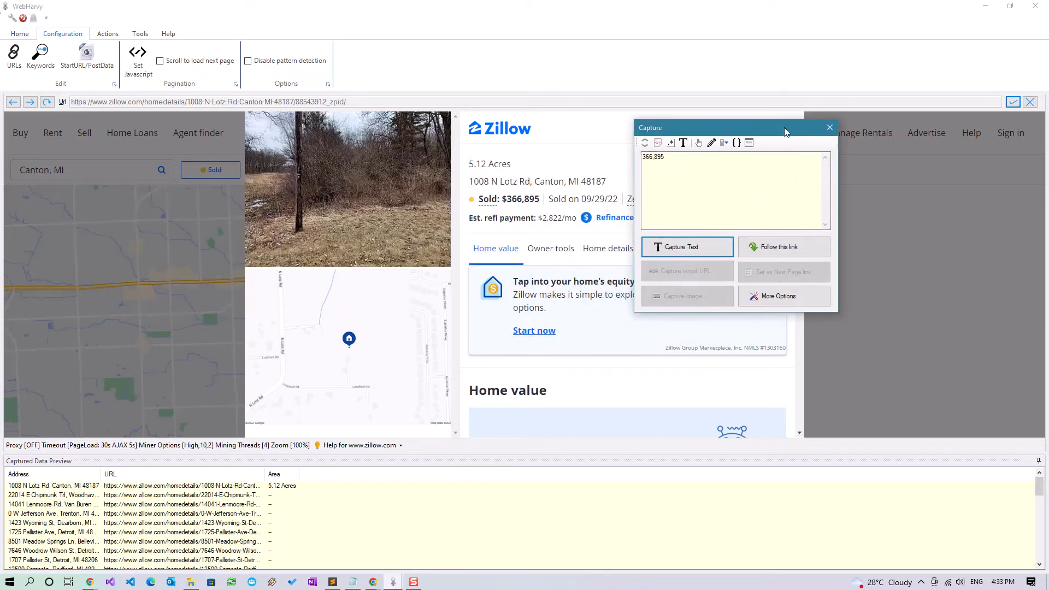
click(830, 127)
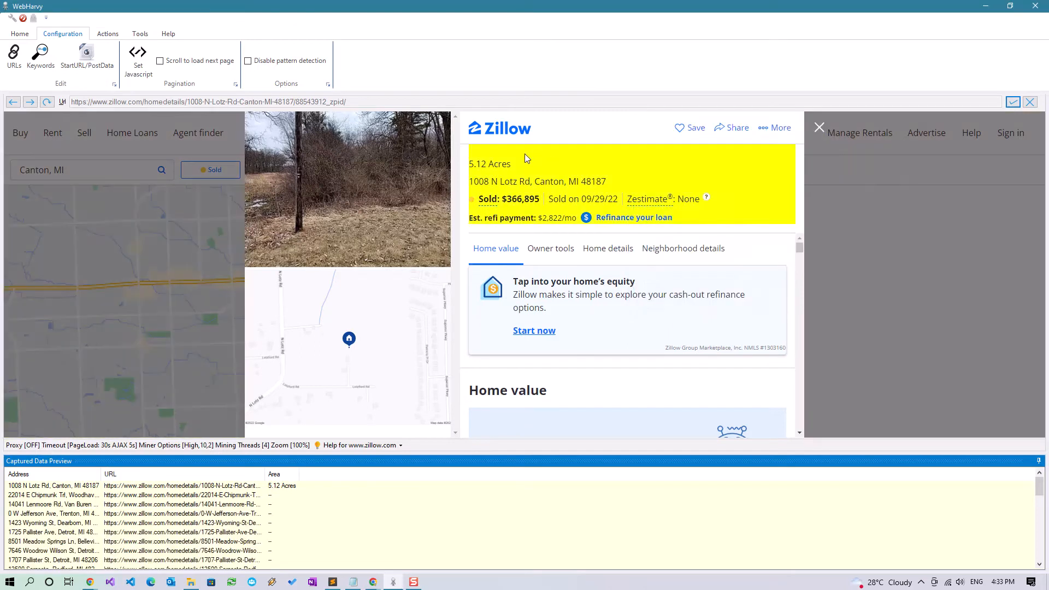
Capture the header block with the 'Get price' regex as a Sale Price field (366,895)
click(519, 158)
click(451, 177)
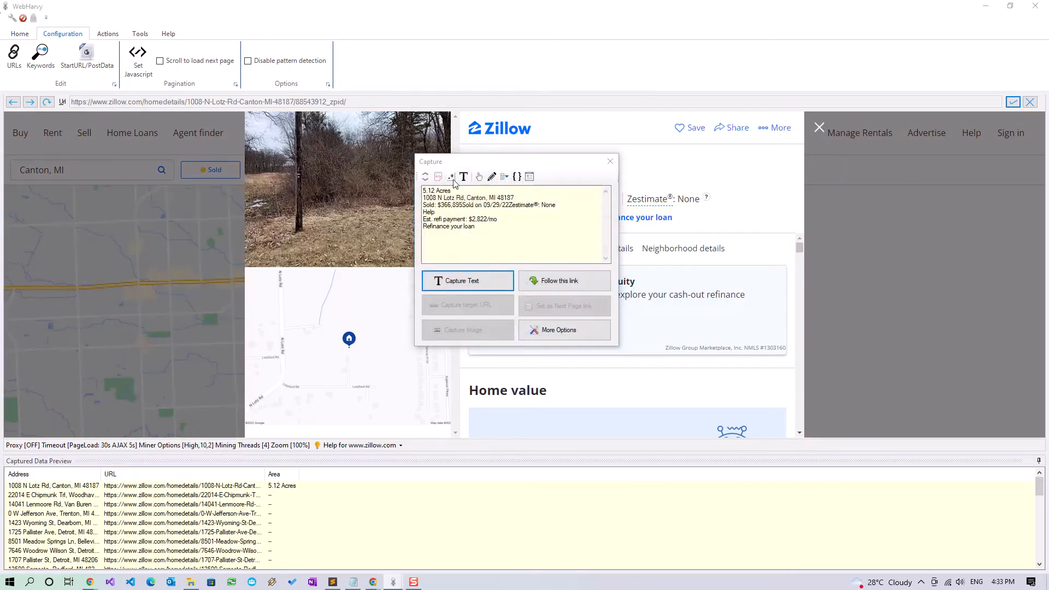
click(606, 250)
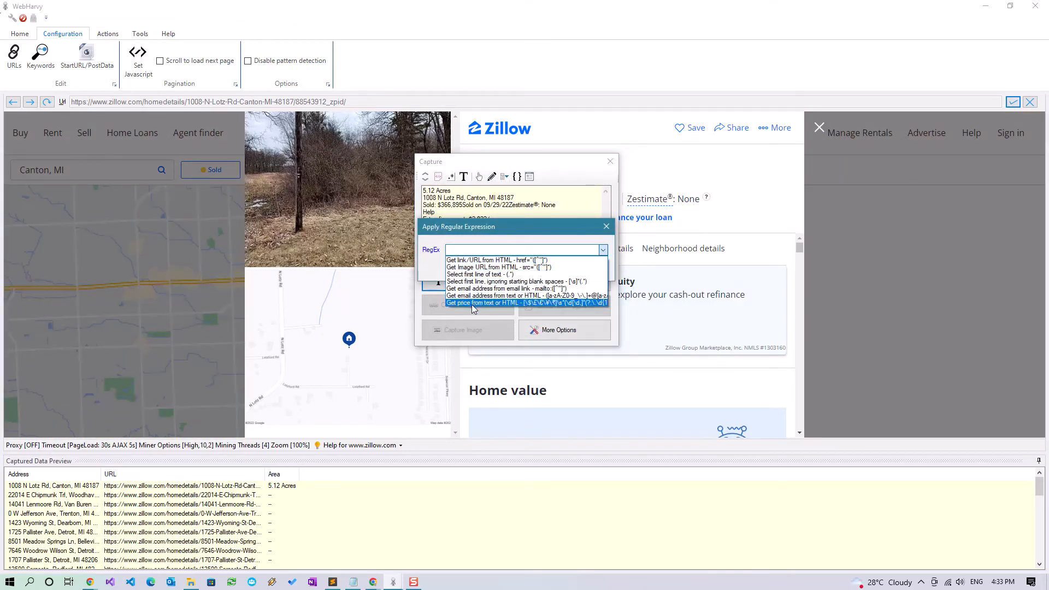
click(507, 304)
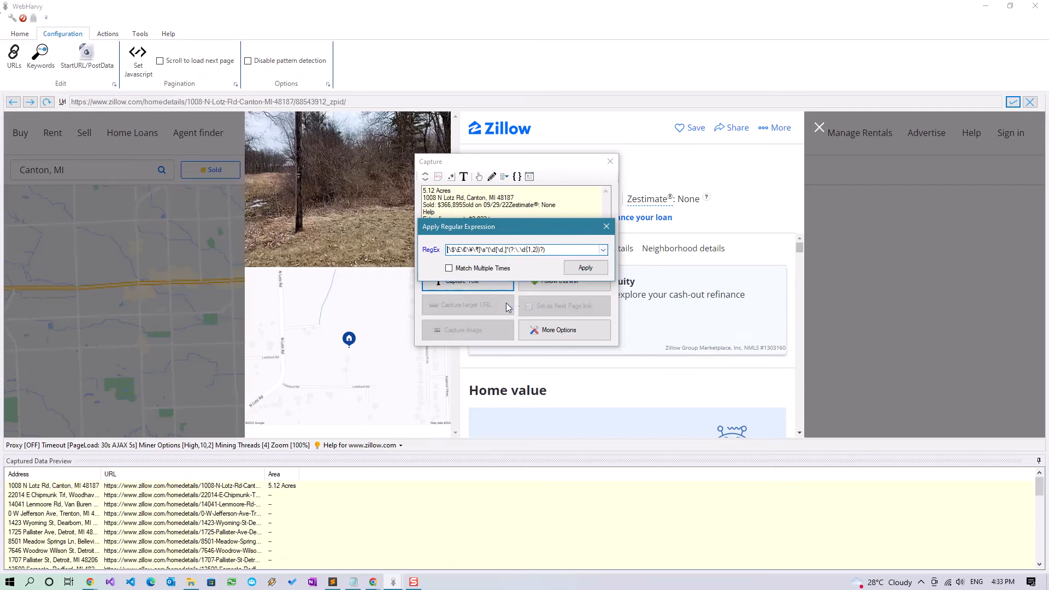
click(572, 274)
click(481, 282)
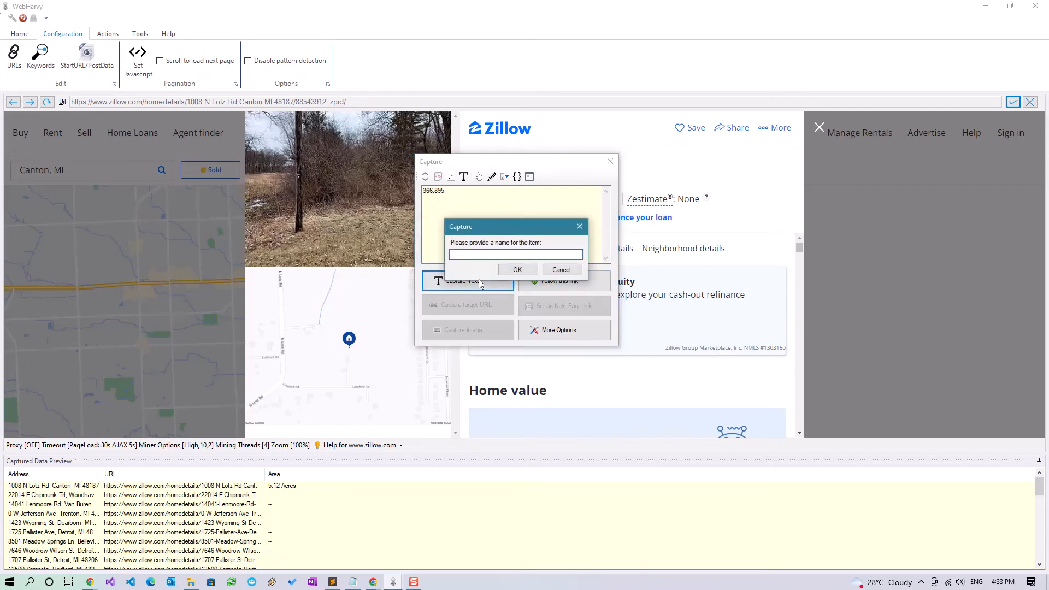
text(Sale Price)
key(Return)
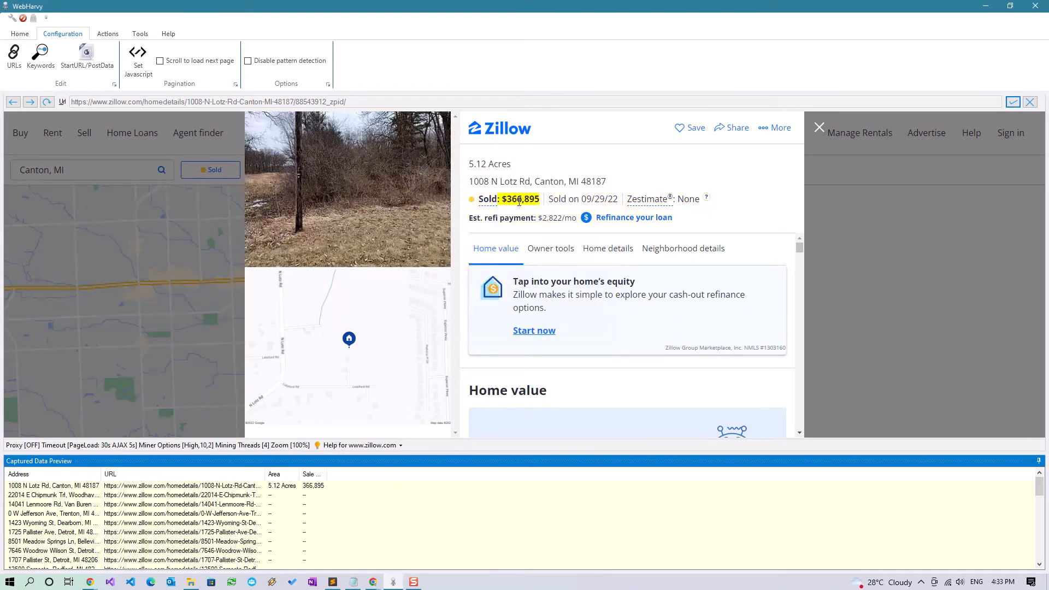
click(519, 202)
click(475, 231)
key(Escape)
key(Escape)
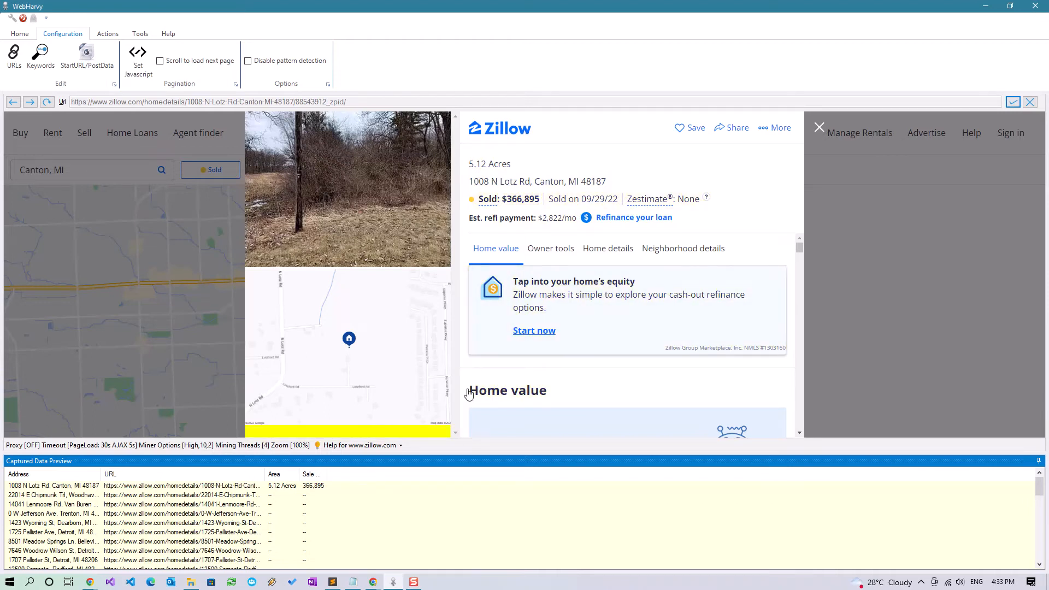
Capture the buyer agent and brokerage text after 'Bought with:' as a field named Bought with
scroll(640, 310, down, 10)
scroll(640, 310, down, 10)
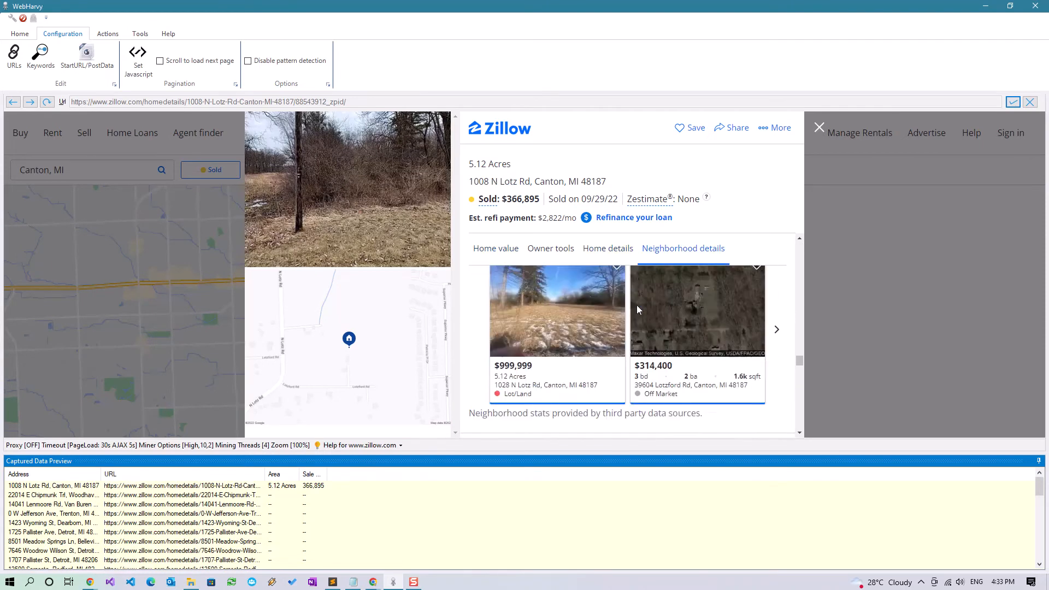
scroll(638, 309, down, 3)
scroll(639, 310, down, 10)
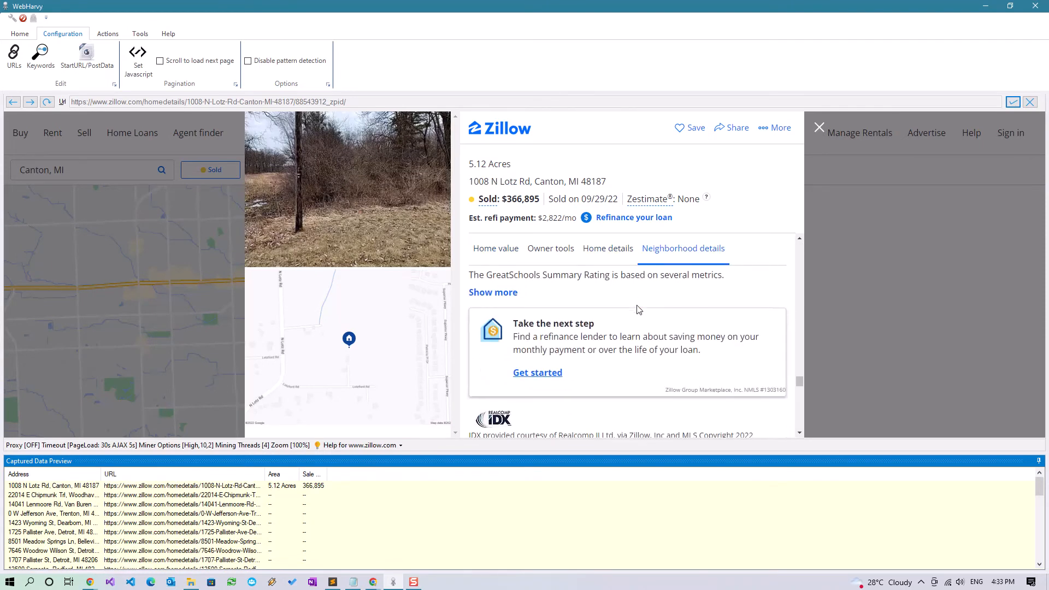
scroll(640, 309, down, 5)
scroll(639, 310, up, 8)
scroll(638, 310, up, 5)
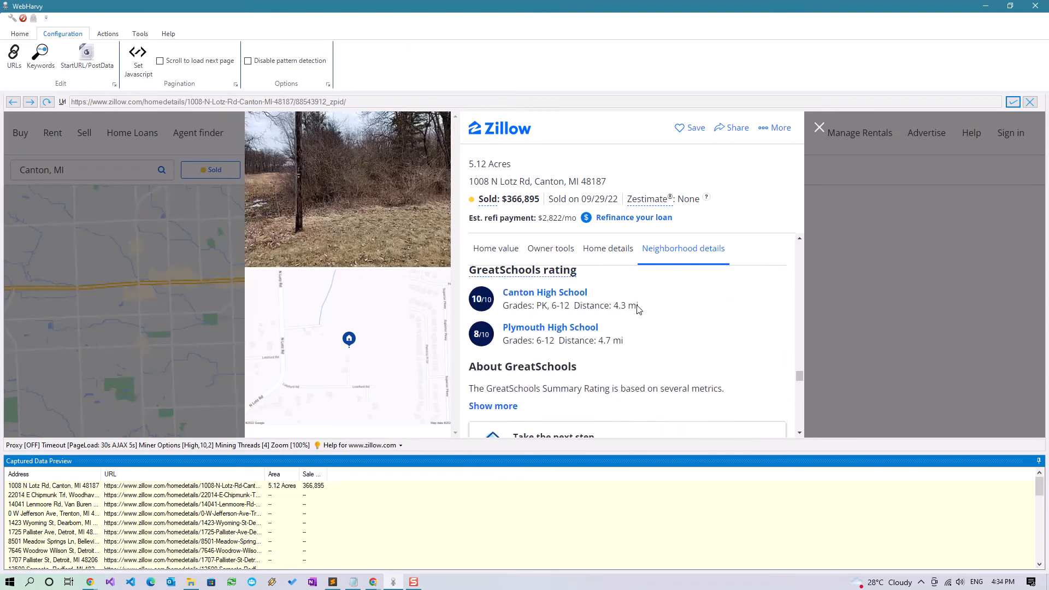
scroll(638, 310, up, 5)
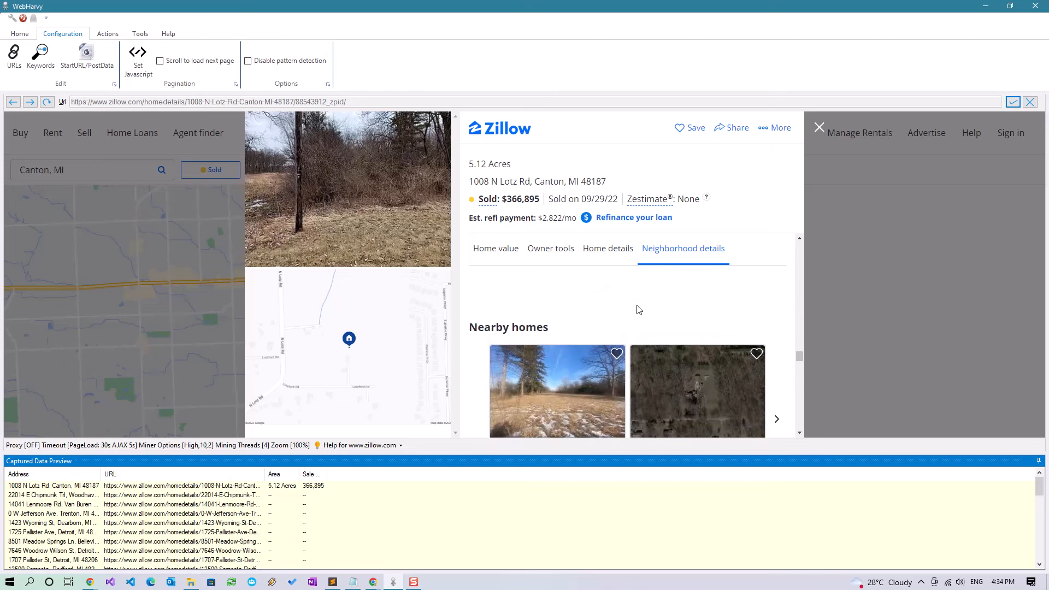
scroll(639, 310, up, 5)
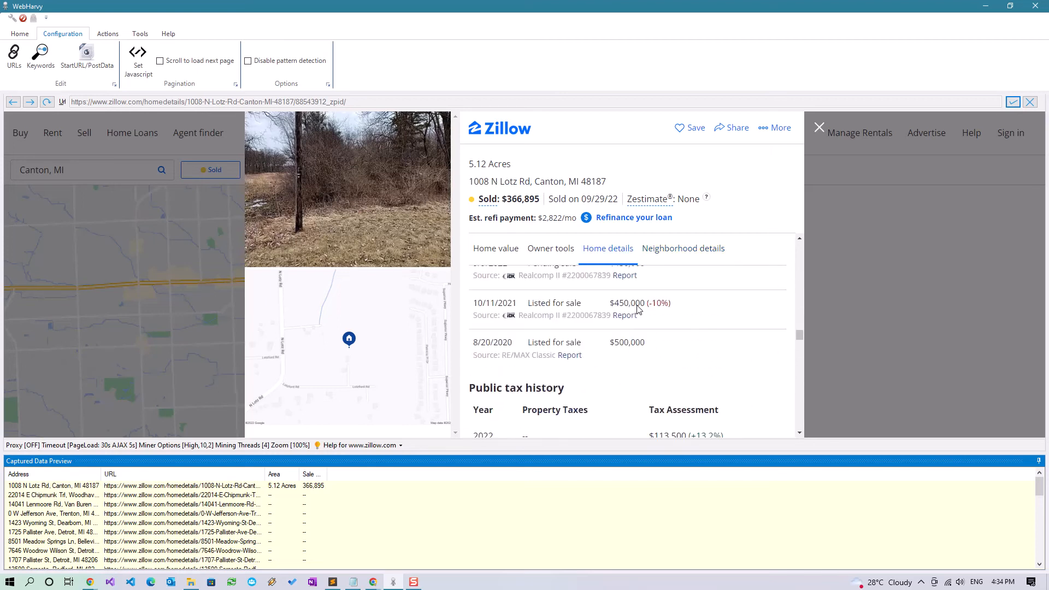
scroll(640, 310, up, 3)
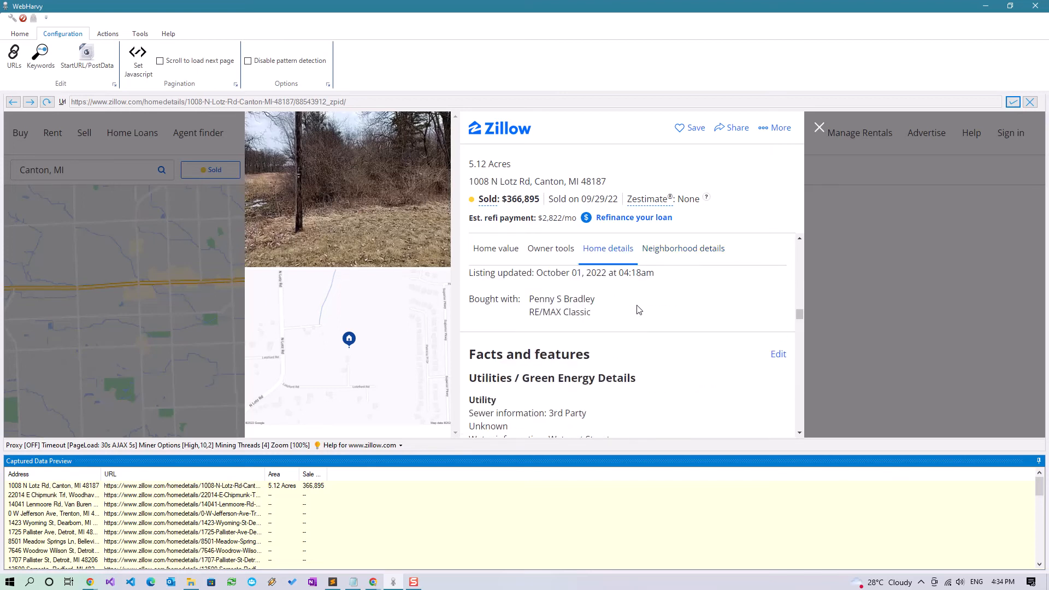
scroll(639, 310, up, 3)
scroll(639, 310, down, 3)
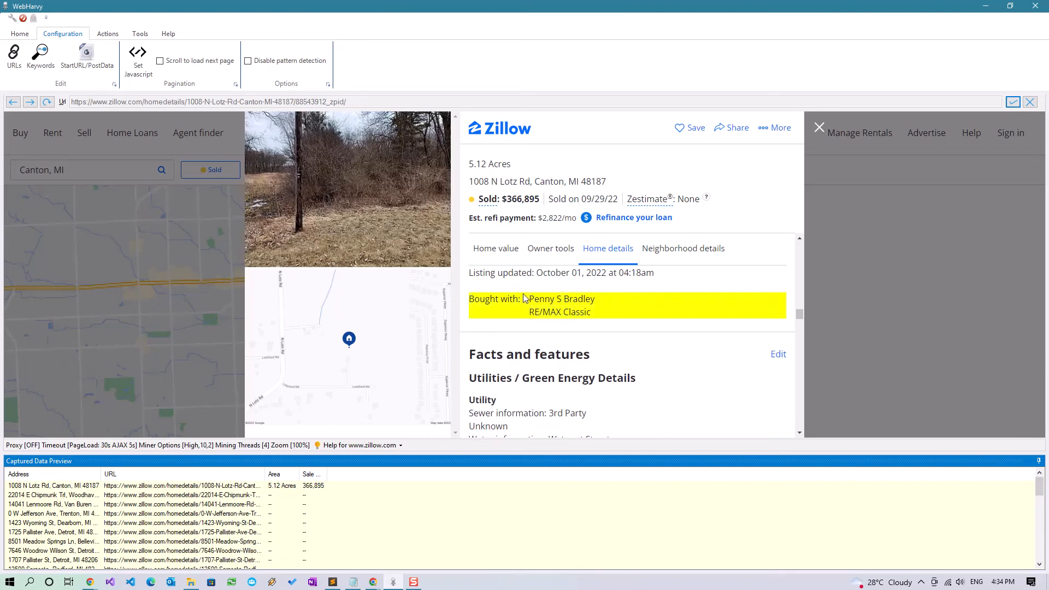
click(491, 305)
click(442, 235)
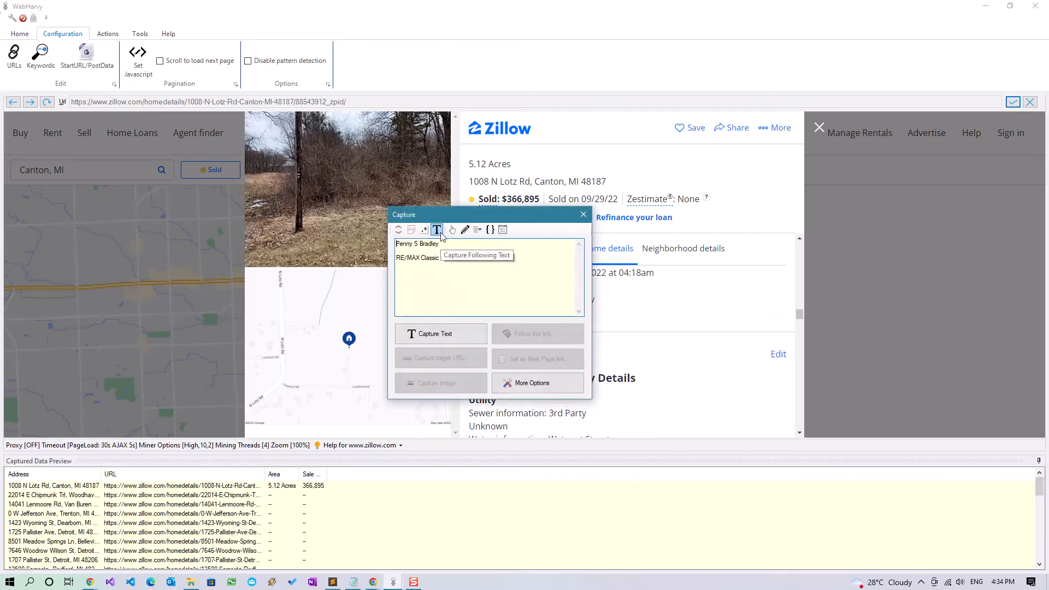
click(438, 338)
click(491, 323)
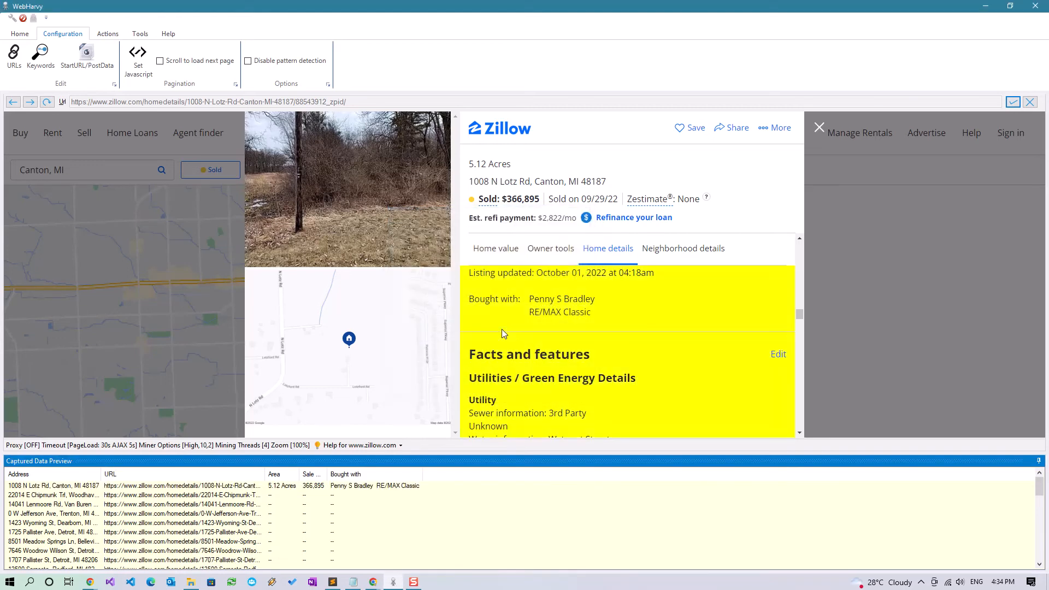
click(19, 33)
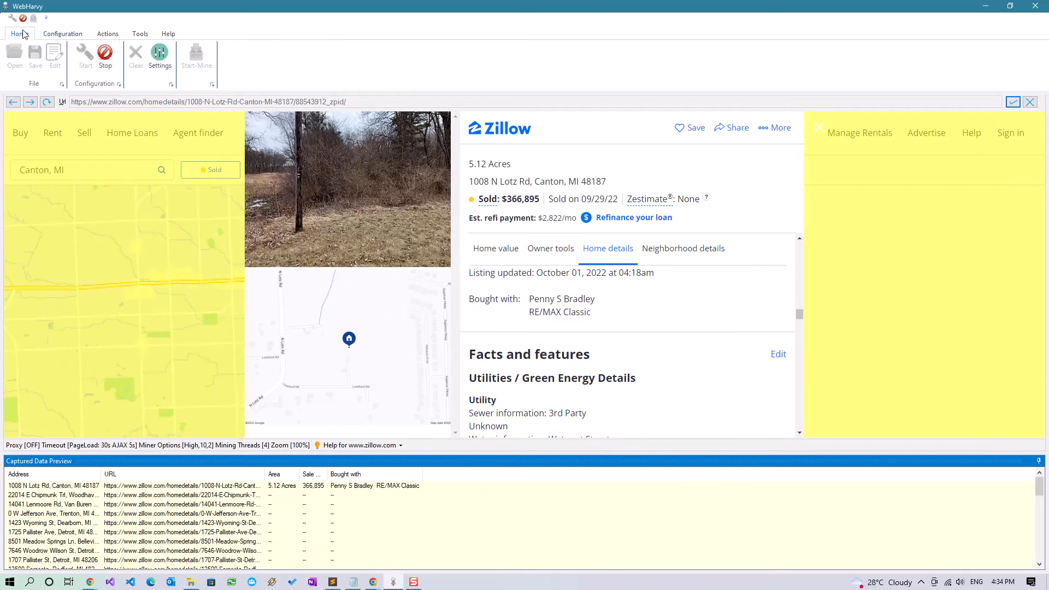
Stop configuration editing and run the miner over the sold land listings
click(106, 53)
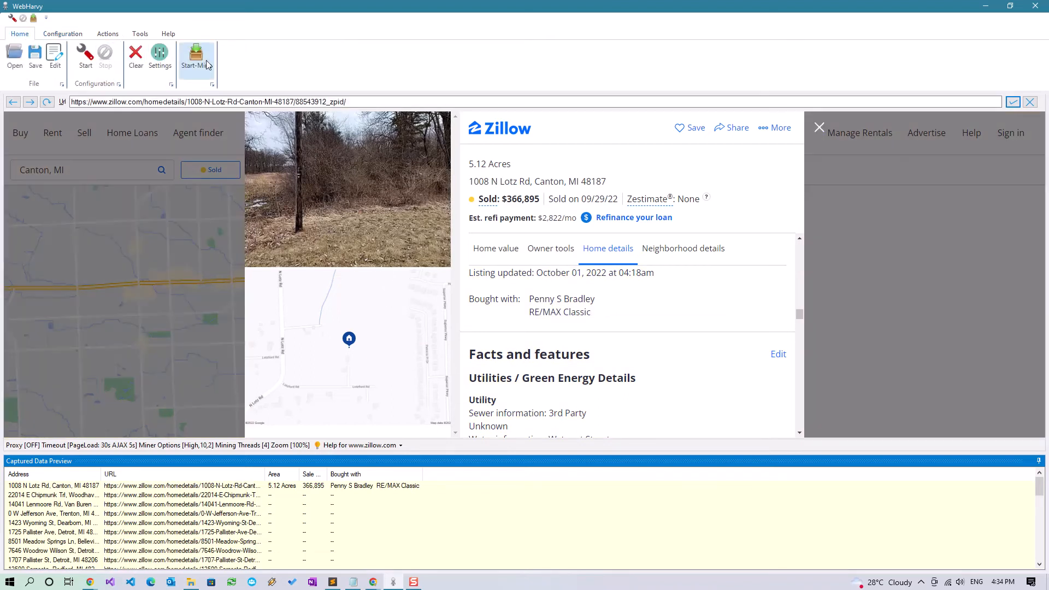
click(196, 56)
click(704, 512)
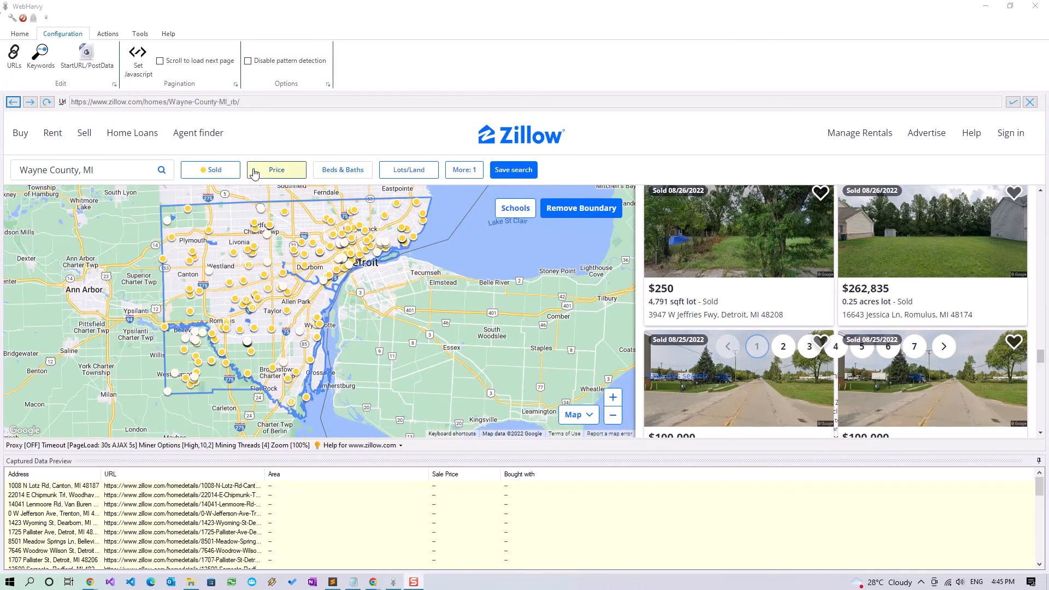
click(84, 59)
click(574, 246)
drag(575, 220, 332, 246)
key(ctrl+z)
click(403, 243)
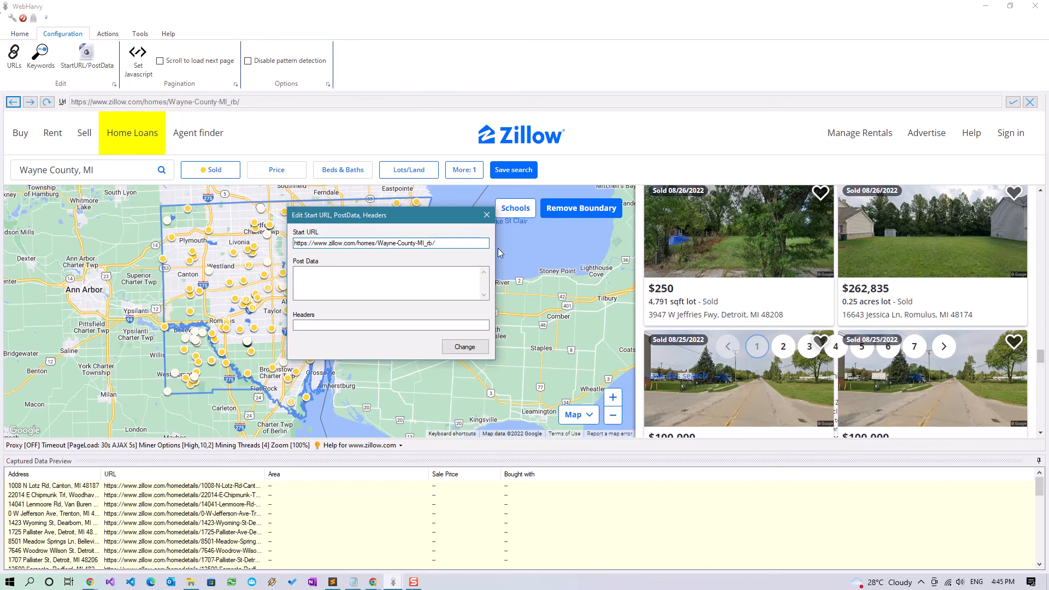
drag(446, 242, 276, 241)
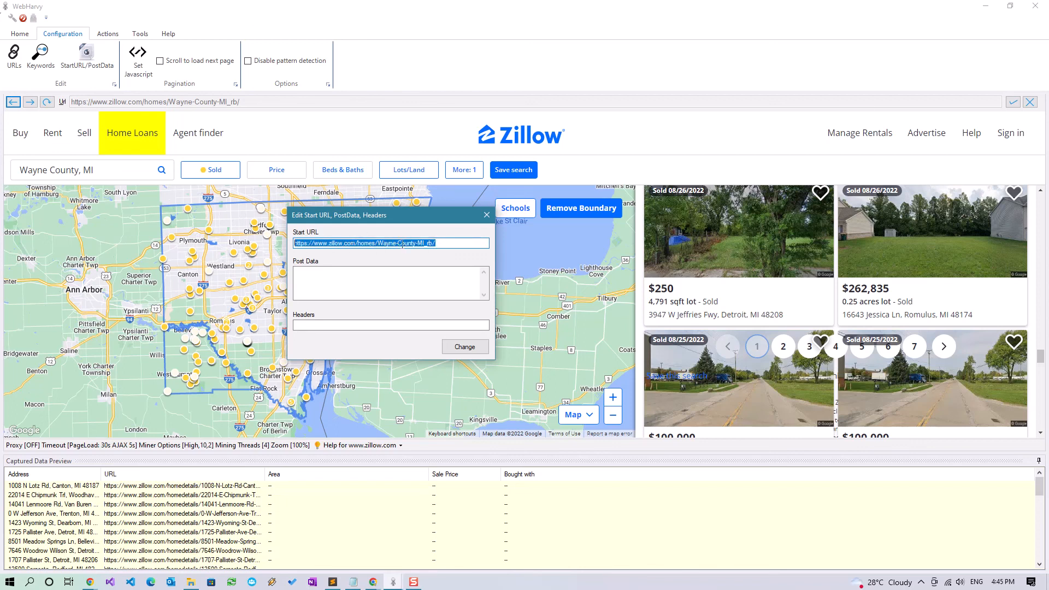
click(444, 243)
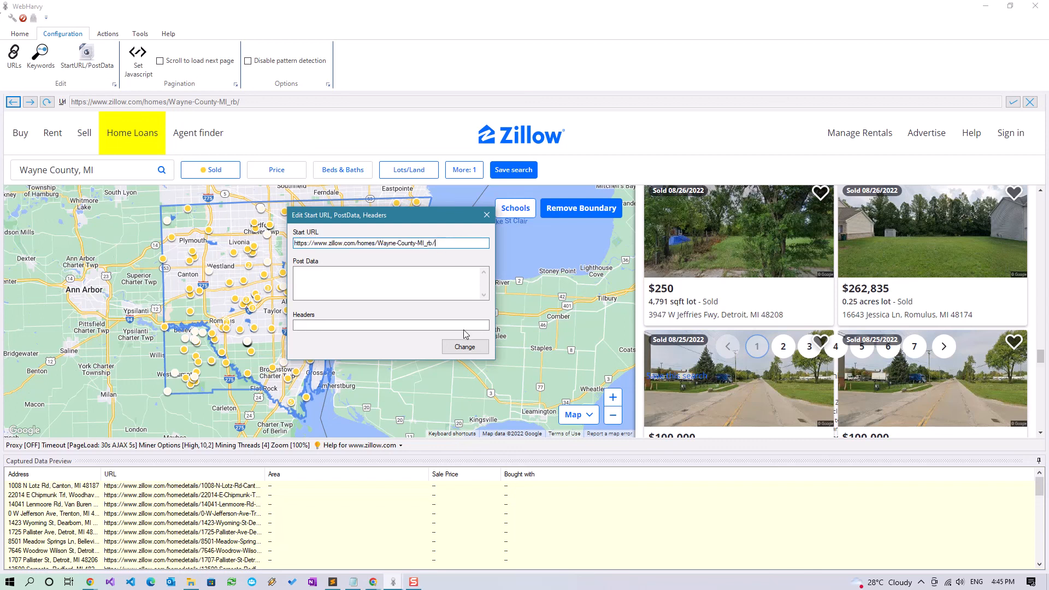
click(468, 346)
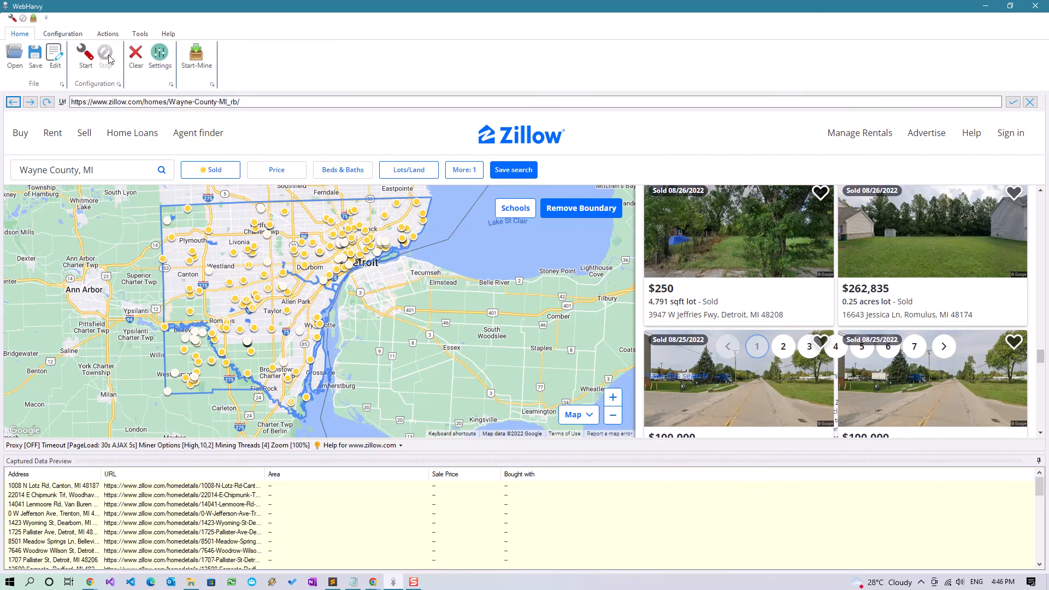
click(220, 170)
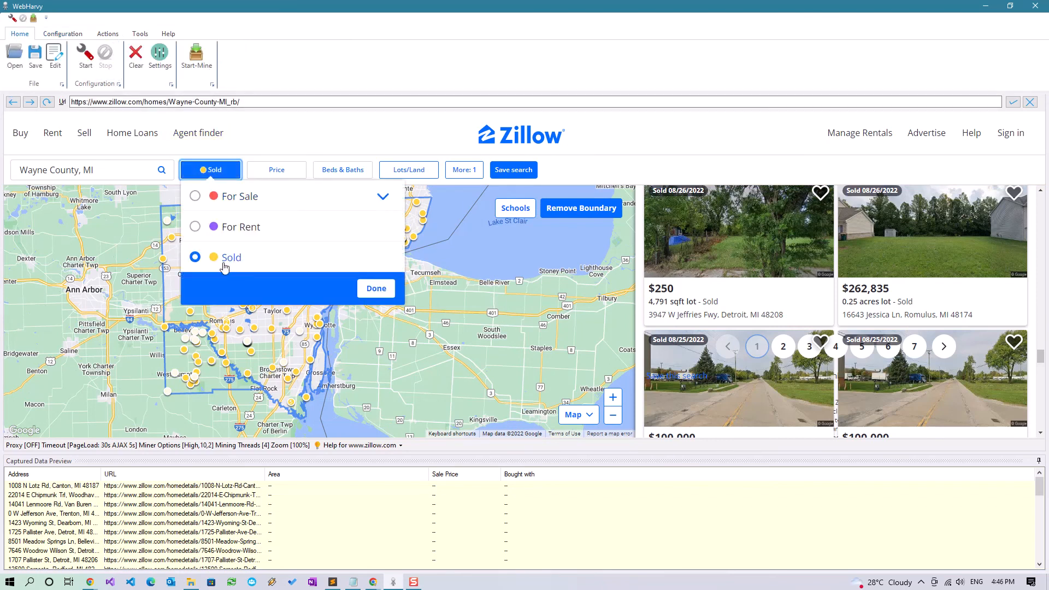
click(321, 154)
click(453, 170)
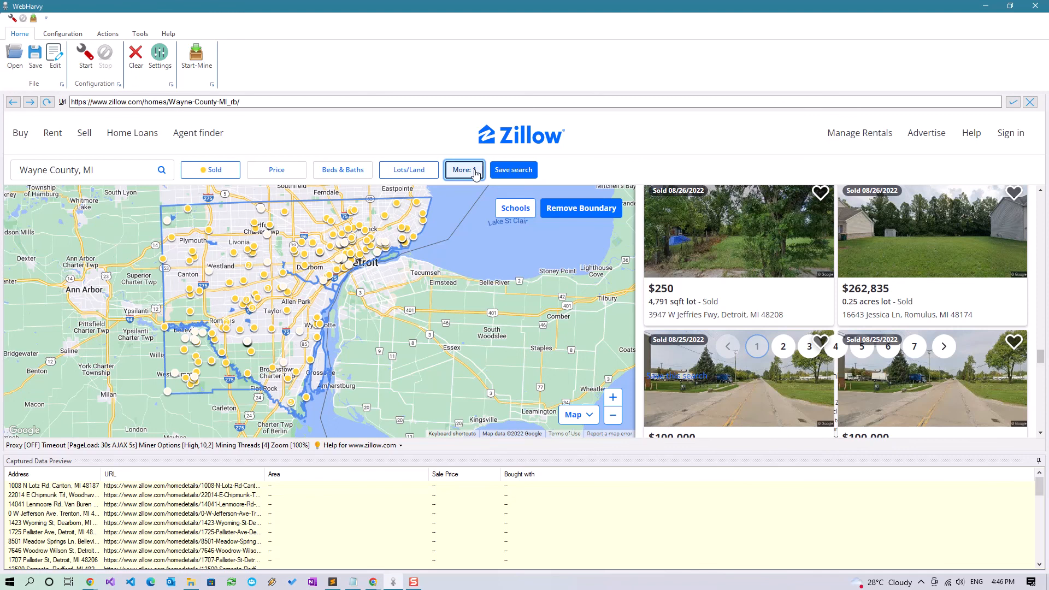
click(436, 149)
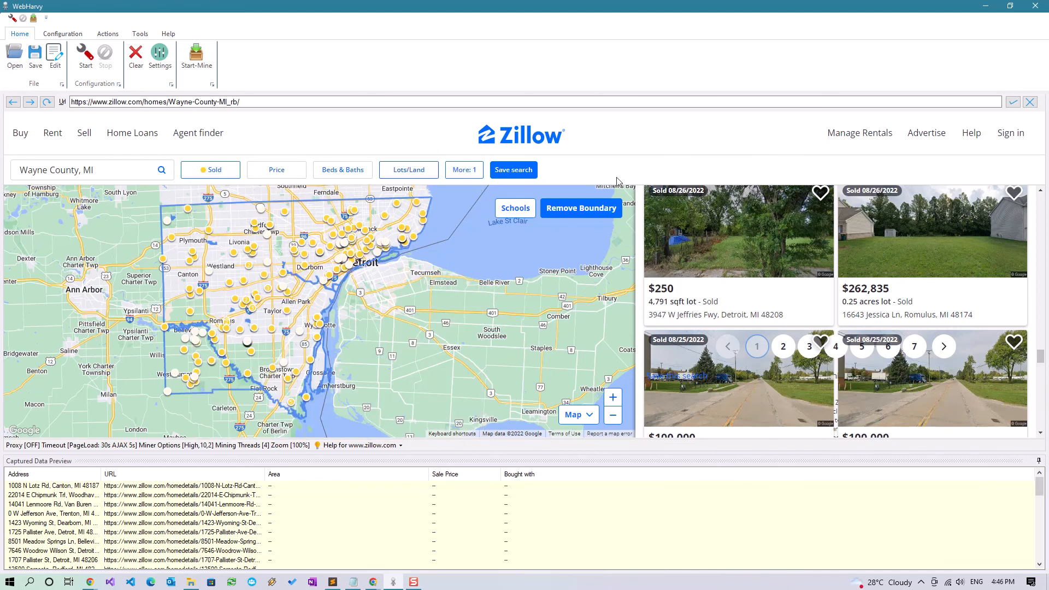